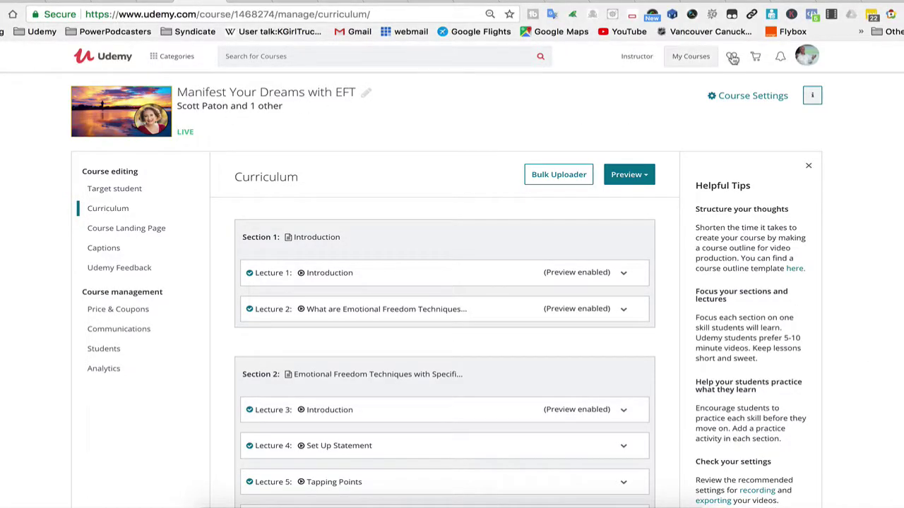
# - Open the Captions page of the Manifest Your Dreams with EFT course and check the available caption languages
pyautogui.moveTo(628, 61)
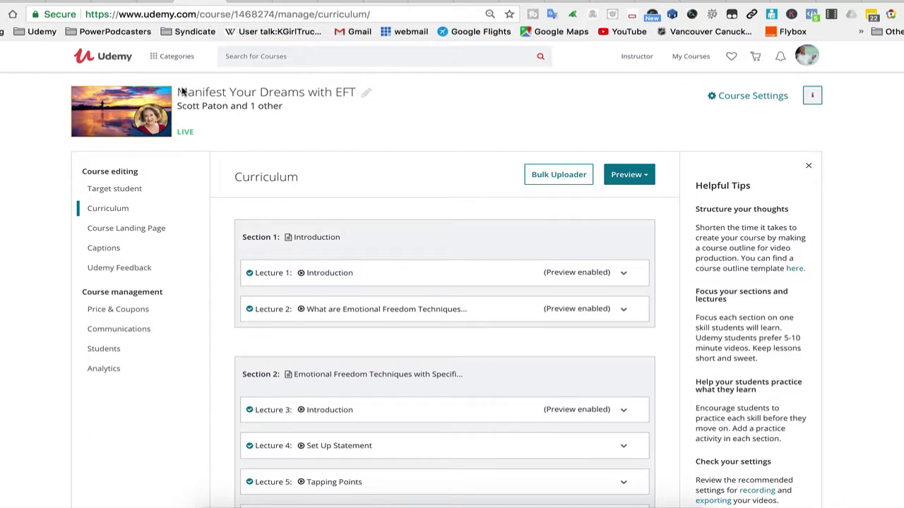
pyautogui.moveTo(179, 92); pyautogui.dragTo(346, 101)
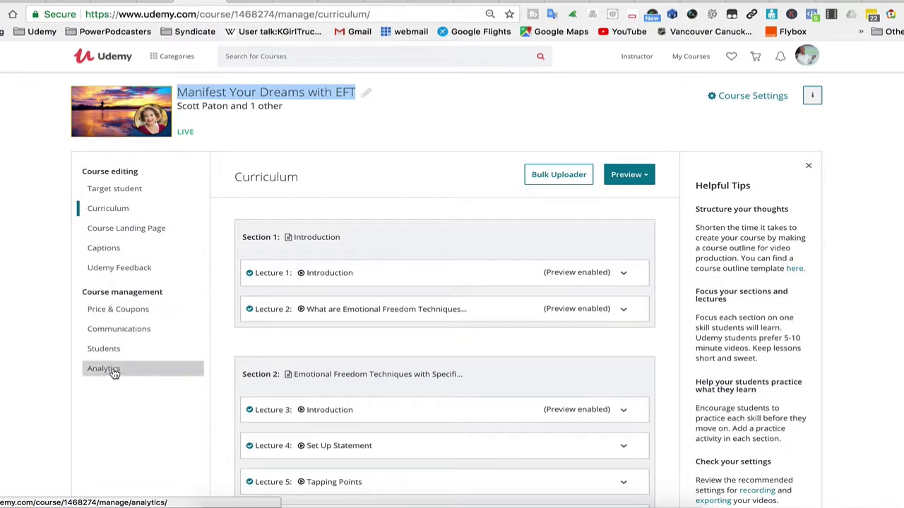
pyautogui.click(114, 250)
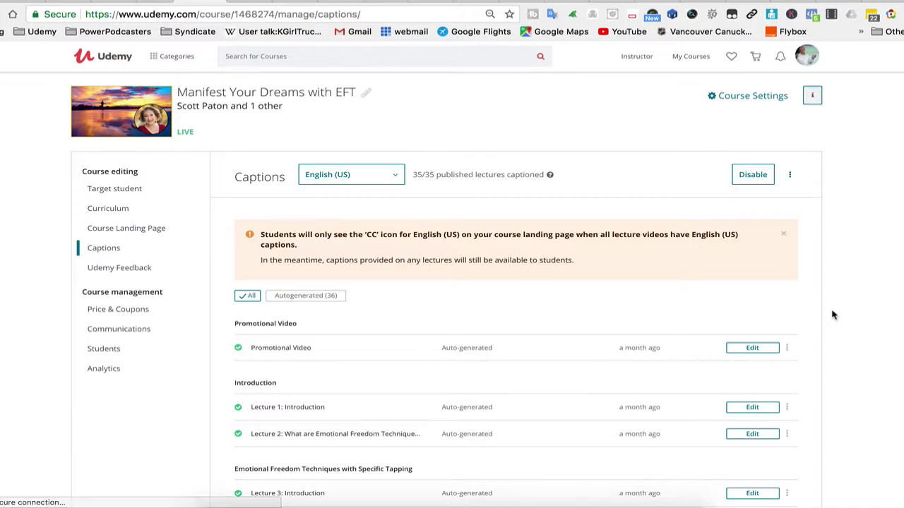
pyautogui.scroll(-1, 833, 315)
pyautogui.scroll(-2, 834, 315)
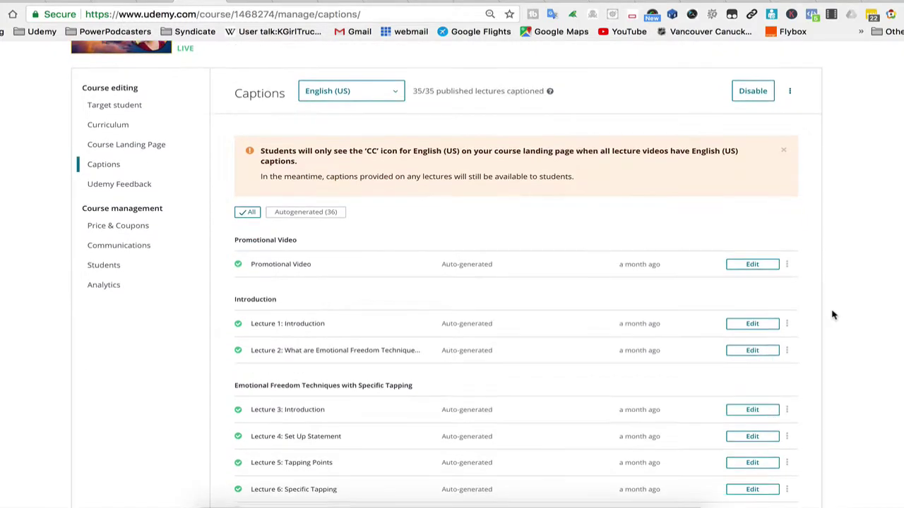
pyautogui.click(399, 92)
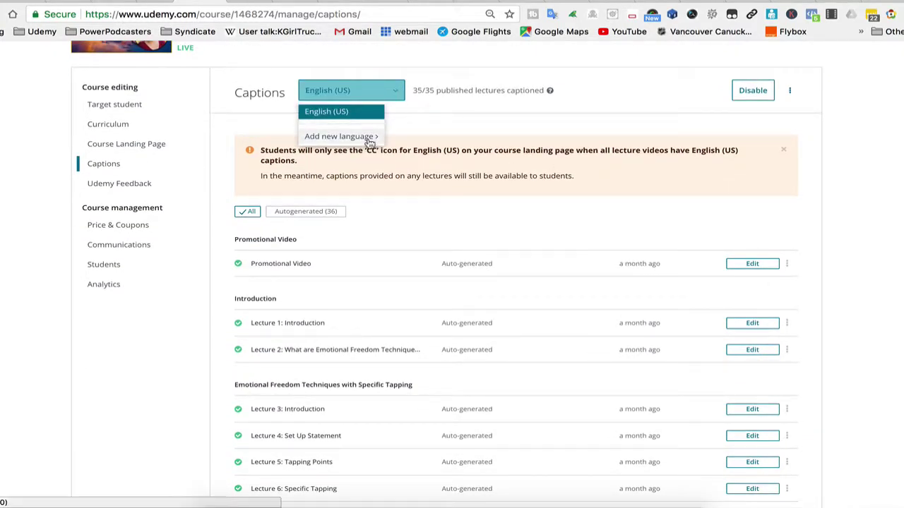
pyautogui.click(410, 98)
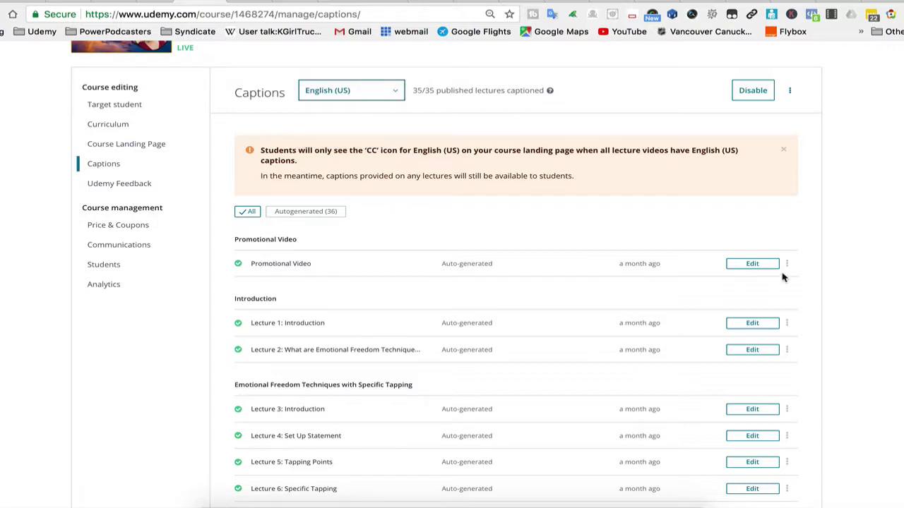
# - Open the promotional video's auto-generated English (US) captions for editing
pyautogui.click(762, 265)
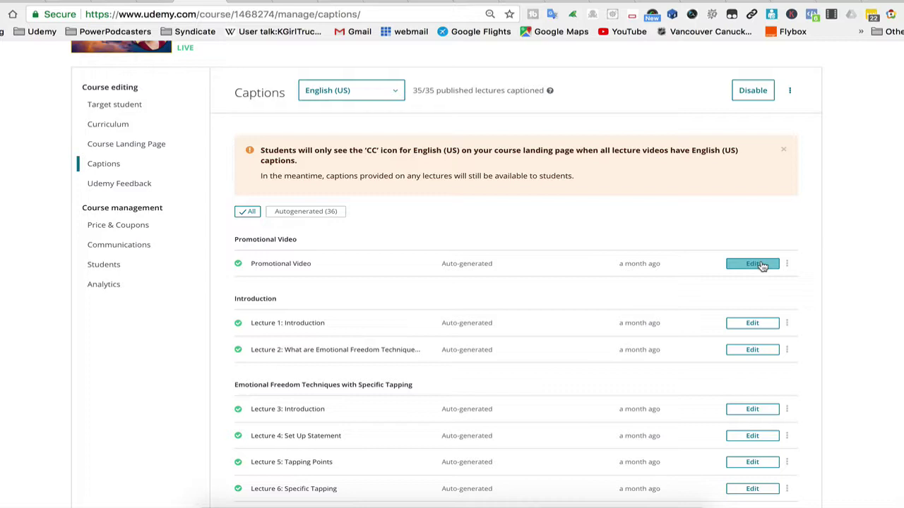
pyautogui.moveTo(762, 265); pyautogui.dragTo(464, 262)
pyautogui.click(557, 288)
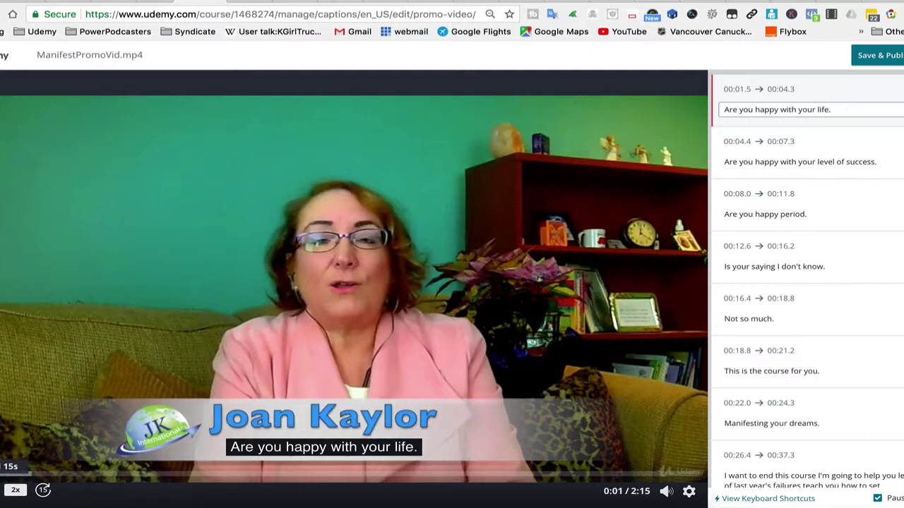
# - Set the promotional video's playback speed to 0.75x
pyautogui.moveTo(17, 494)
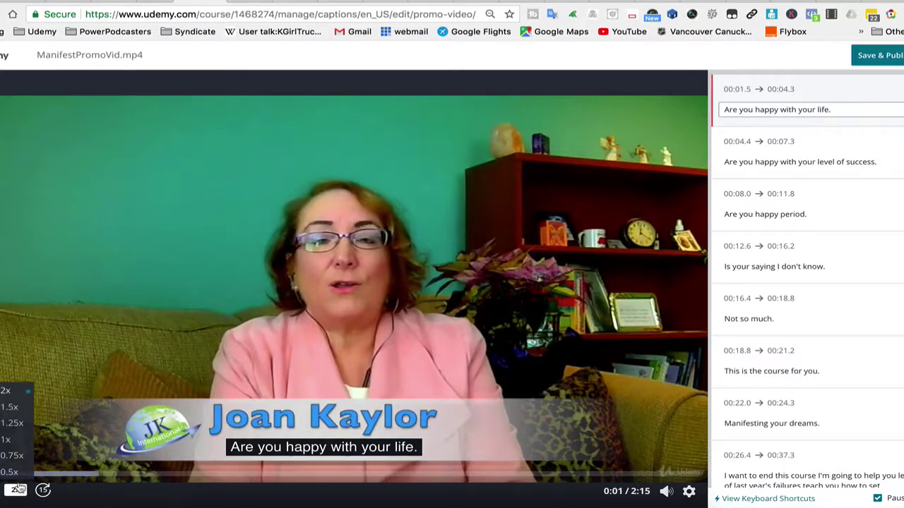
pyautogui.click(15, 443)
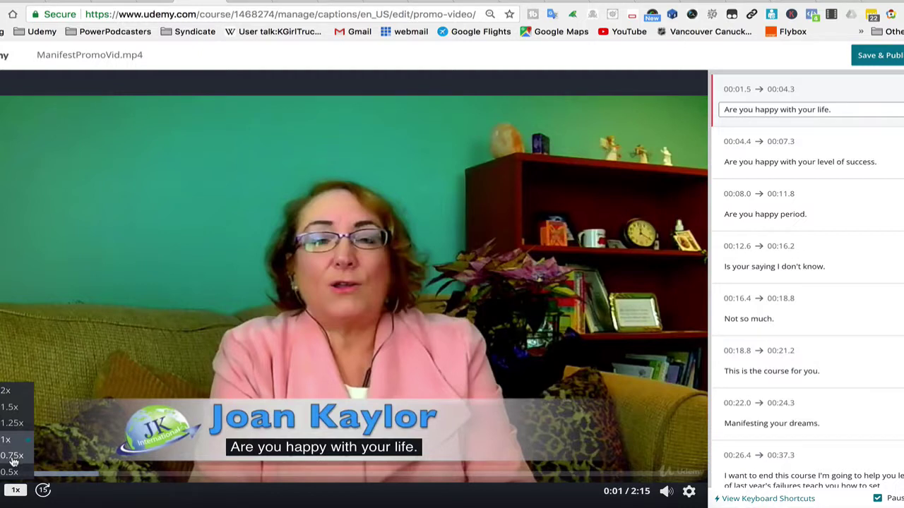
pyautogui.click(11, 456)
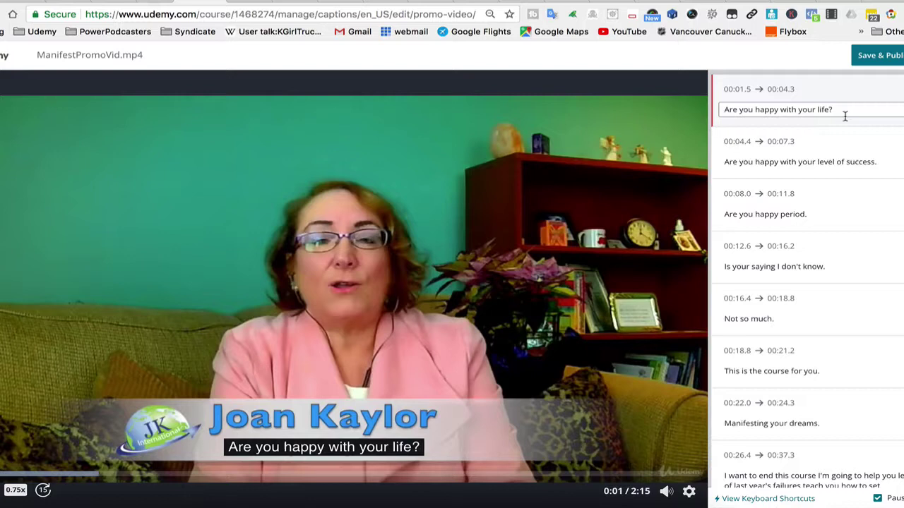
# - End the captions "Are you happy with your level of success" and "Are you happy period" with question marks instead of periods
pyautogui.click(767, 163)
pyautogui.click(894, 163)
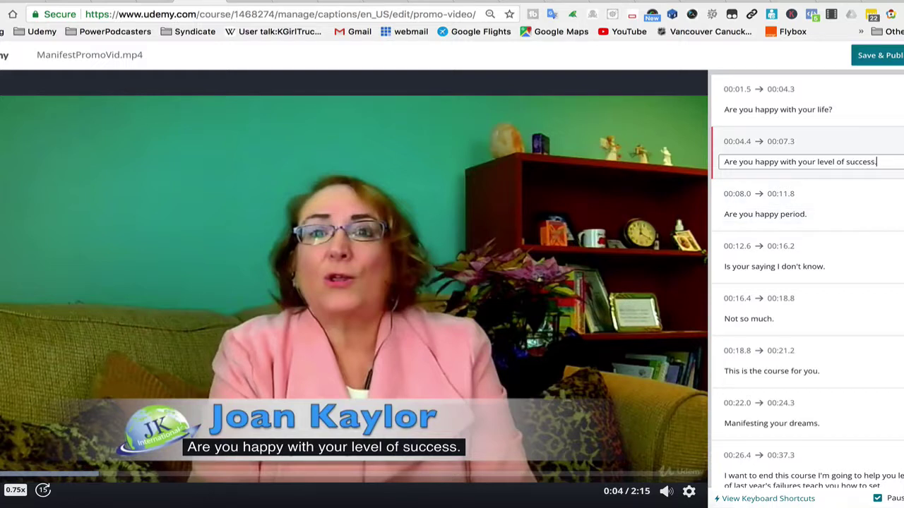
pyautogui.press('BackSpace')
pyautogui.write('?')
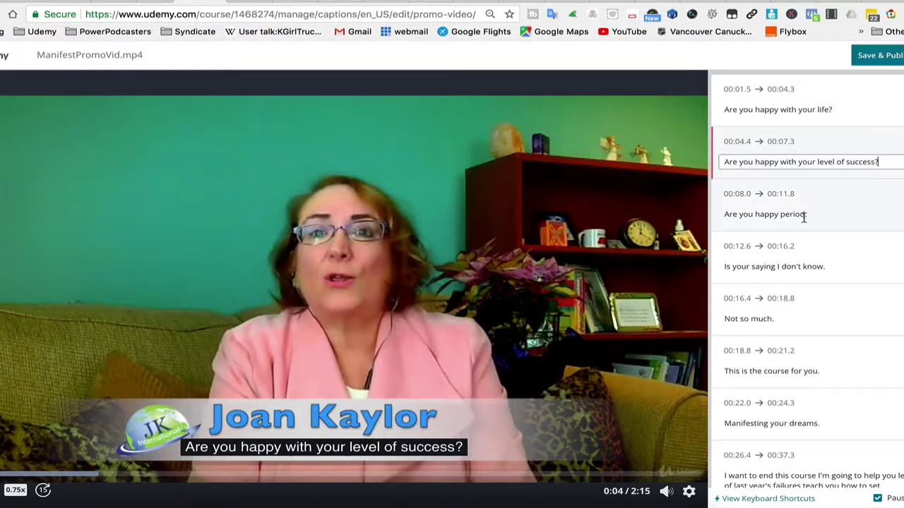
pyautogui.click(806, 214)
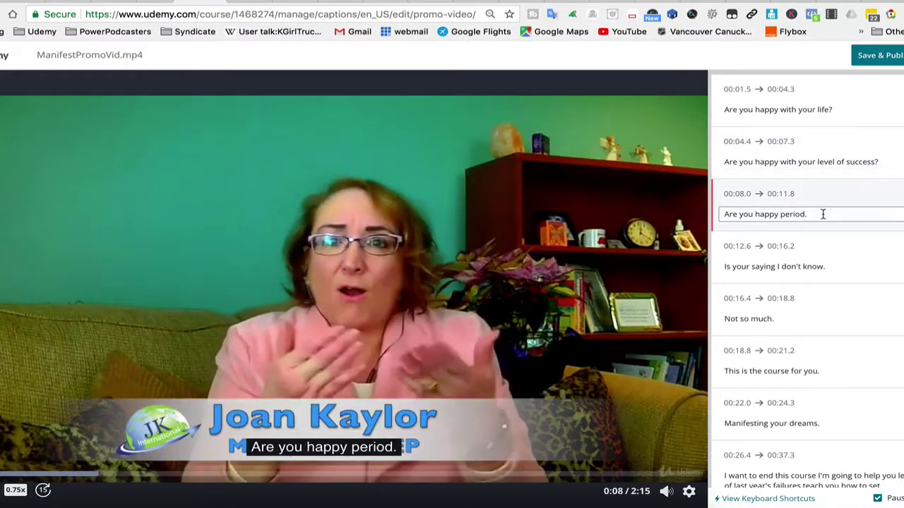
pyautogui.press('BackSpace')
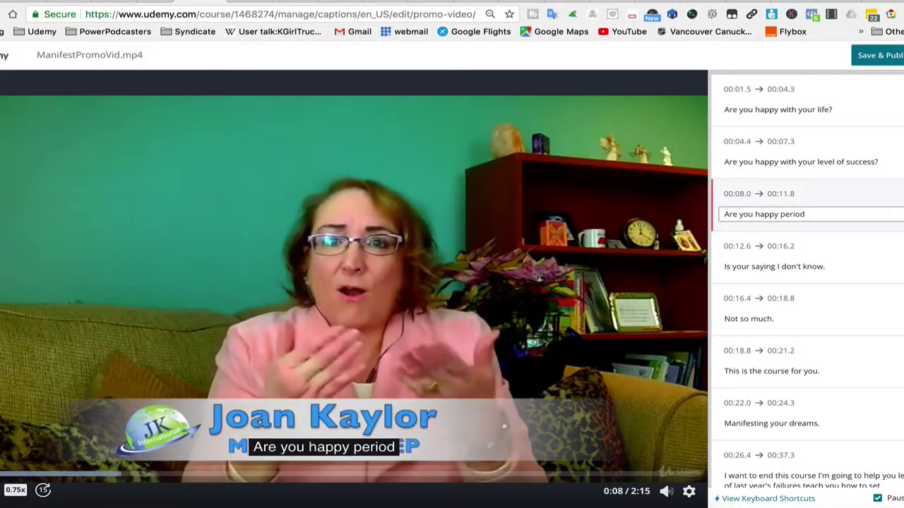
pyautogui.write('?')
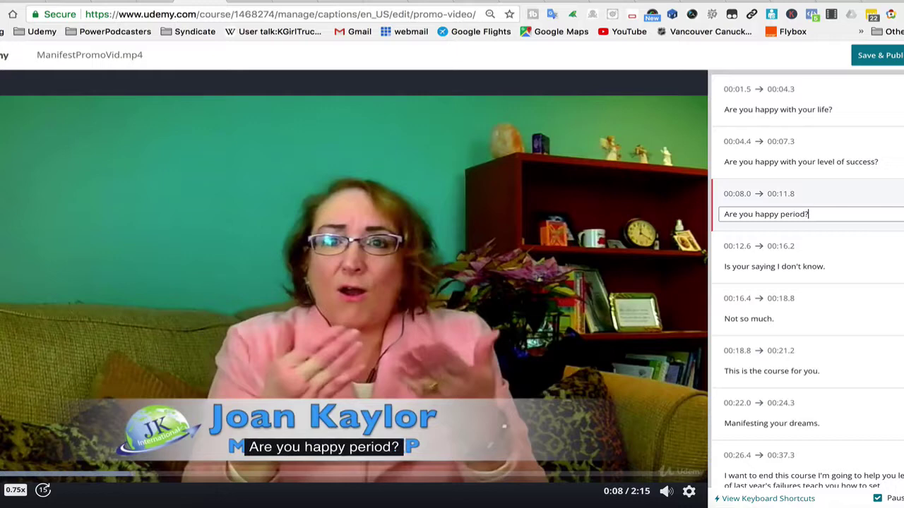
# - Correct the caption at 00:12.6 to read "If you're saying: I don't know."
pyautogui.click(850, 267)
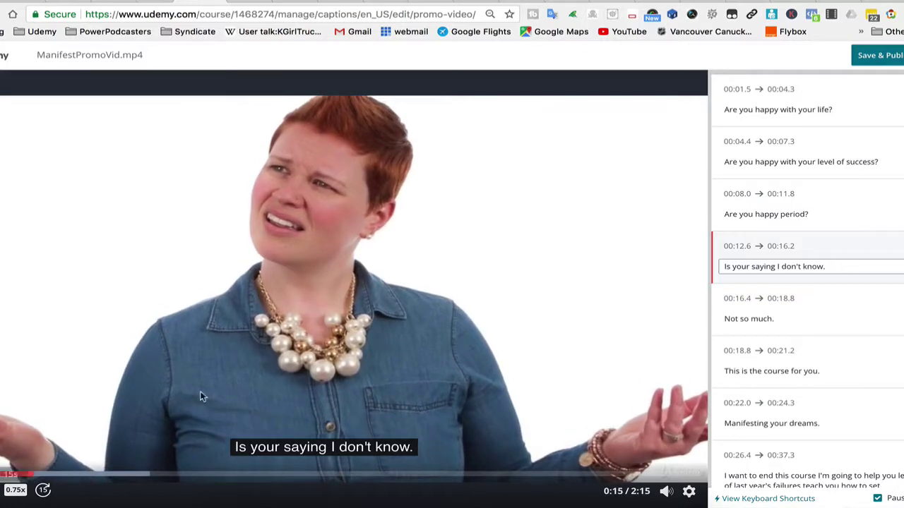
pyautogui.doubleClick(726, 266)
pyautogui.write('If')
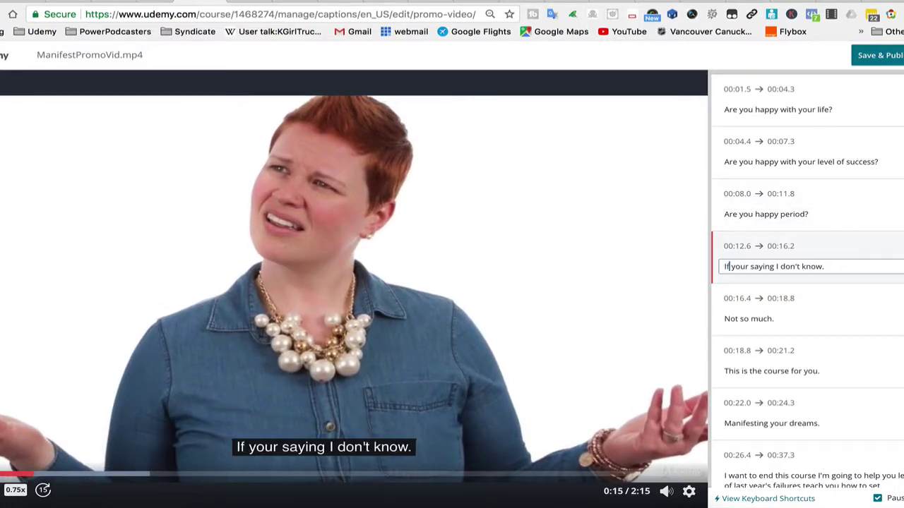
pyautogui.click(745, 267)
pyautogui.write("'")
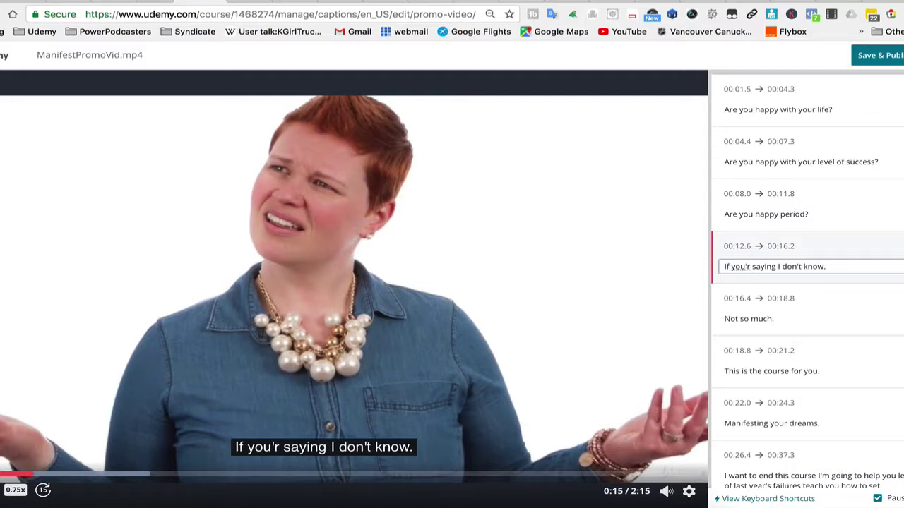
pyautogui.click(751, 266)
pyautogui.write('e')
pyautogui.press('BackSpace')
pyautogui.press('BackSpace')
pyautogui.write('e')
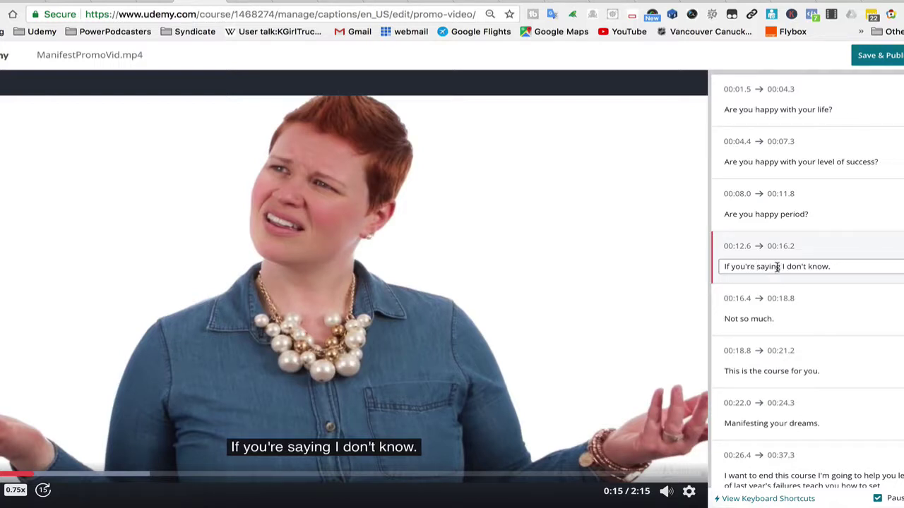
pyautogui.write(' :')
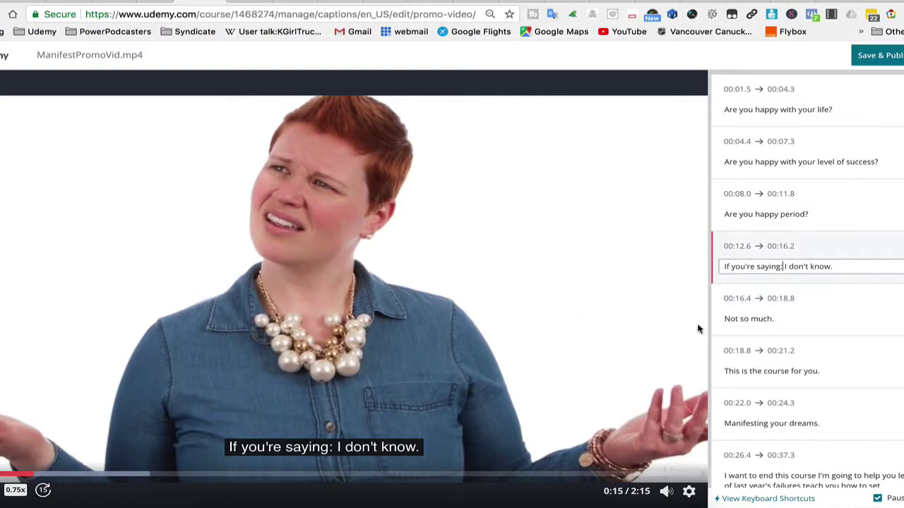
# - Play on to the caption at 00:26.4 and correct its opening to "I want to... In this course"
pyautogui.click(791, 319)
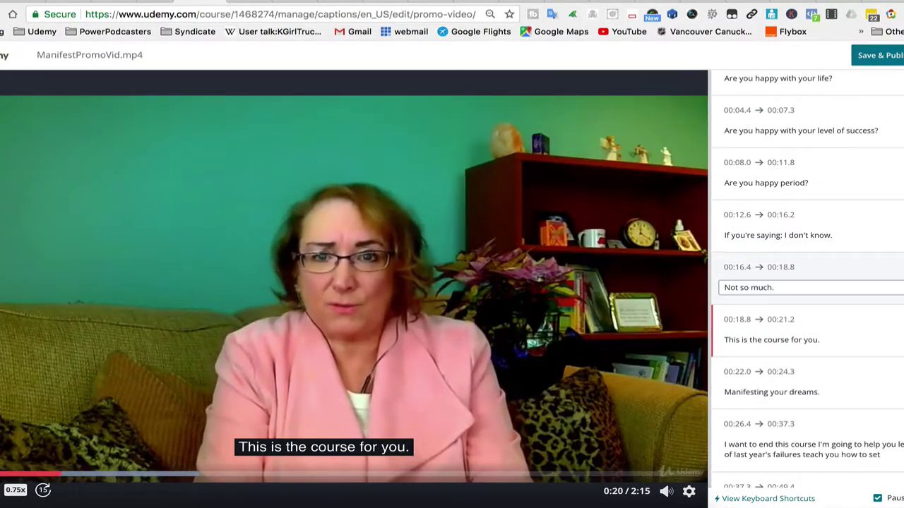
pyautogui.scroll(-5, 892, 321)
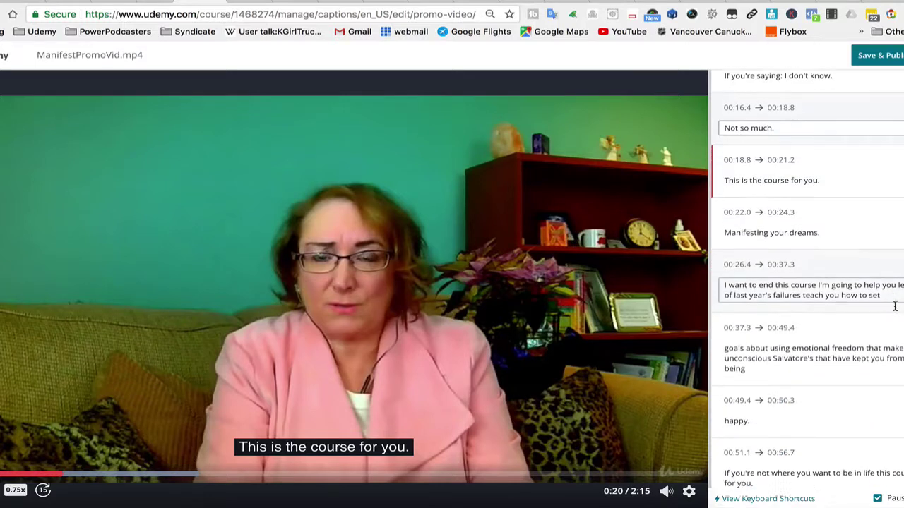
pyautogui.scroll(-1, 893, 304)
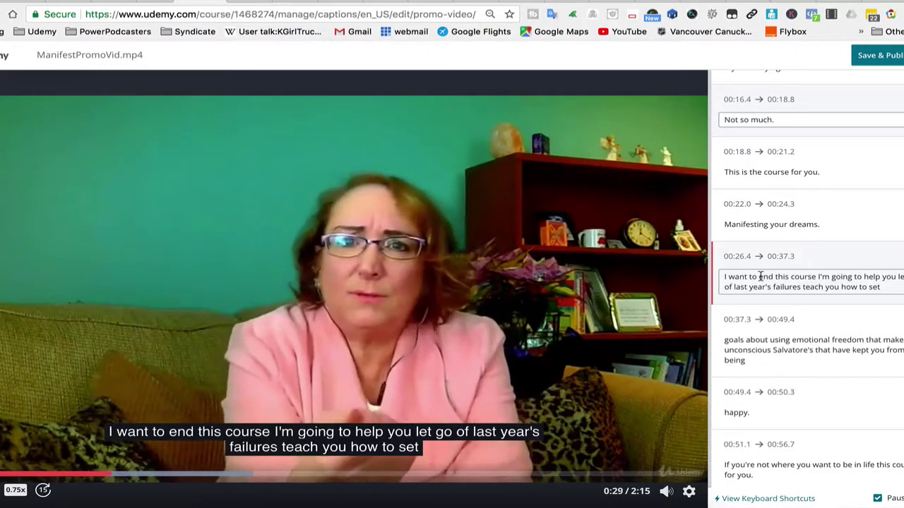
pyautogui.scroll(1, 766, 279)
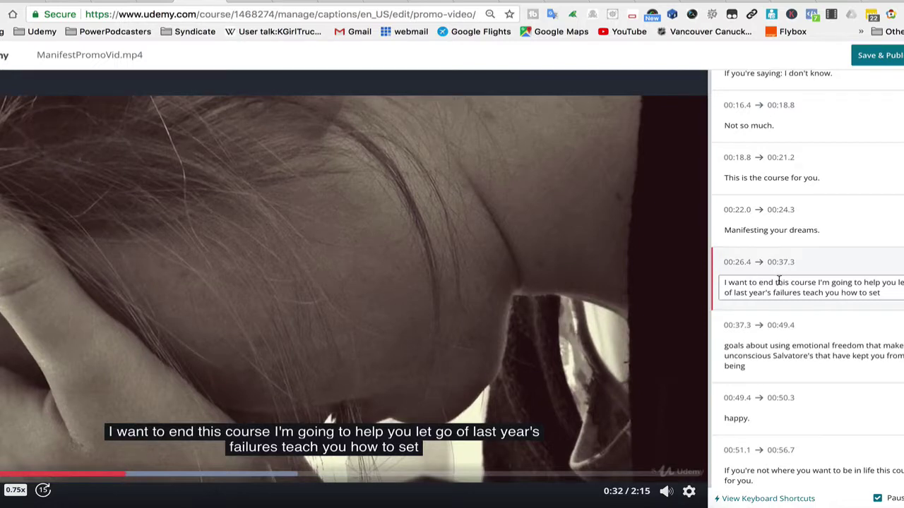
pyautogui.doubleClick(763, 281)
pyautogui.press('BackSpace')
pyautogui.write('In')
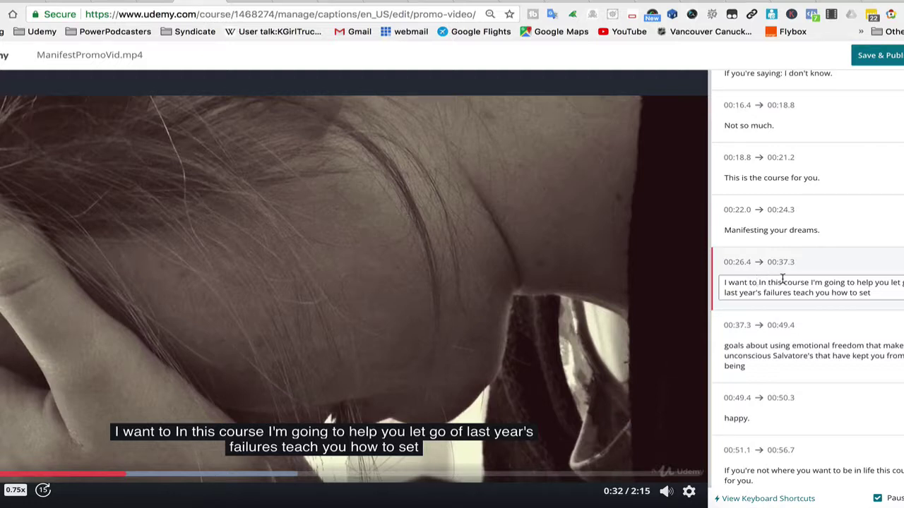
pyautogui.click(759, 283)
pyautogui.write('..')
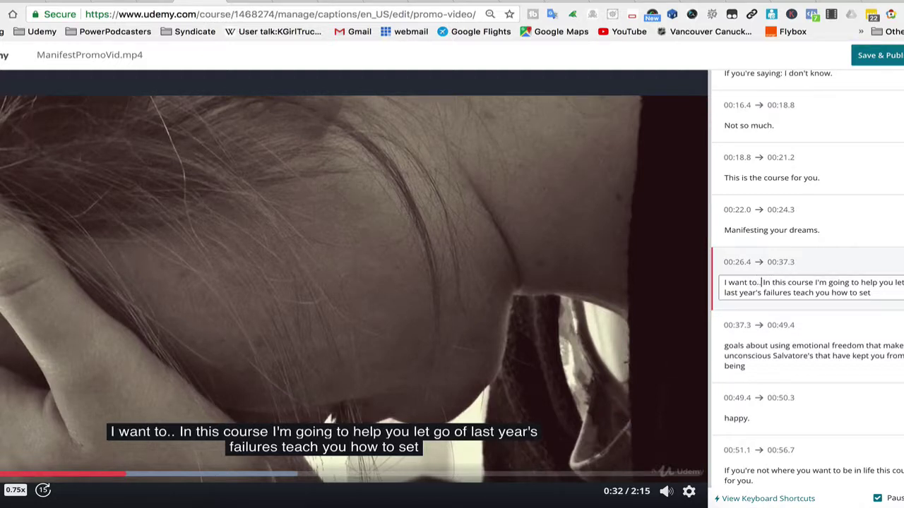
pyautogui.write('.')
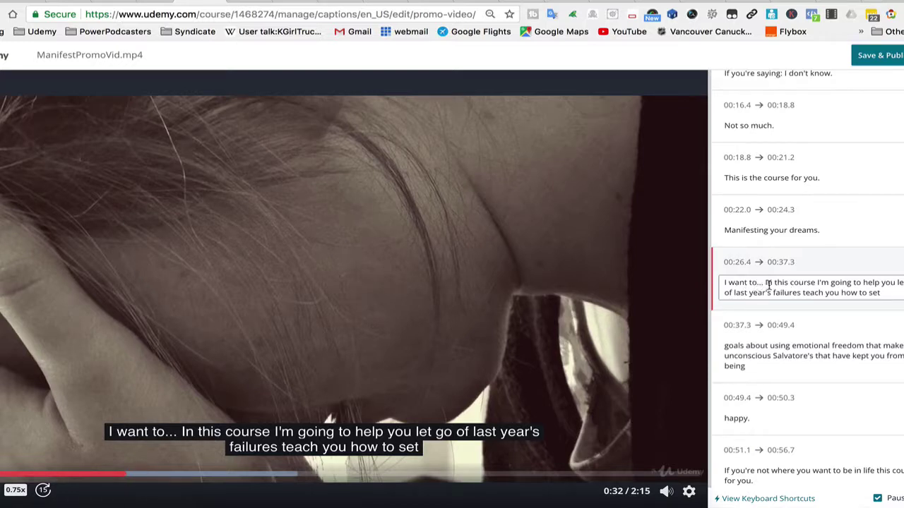
# - In the caption at 00:26.4, add a comma after "course" and an ellipsis after "failures", and capitalize "Teach"
pyautogui.click(814, 283)
pyautogui.write(',')
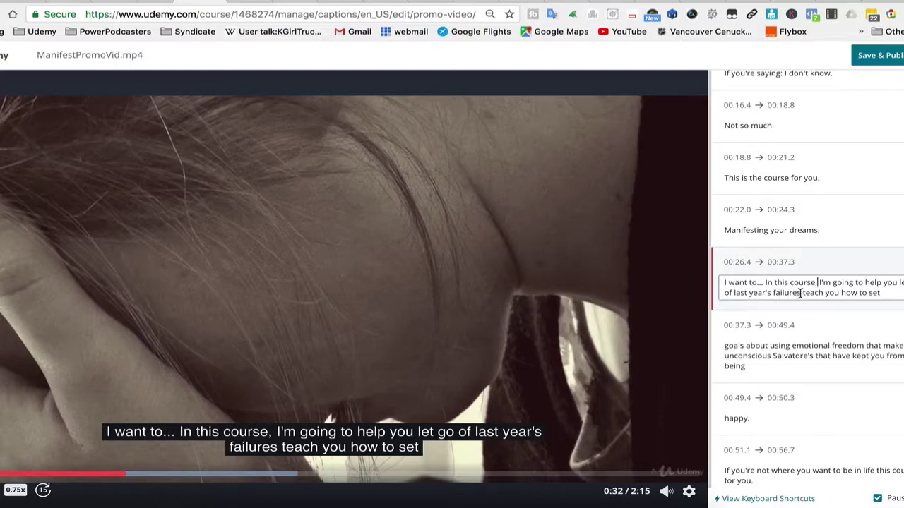
pyautogui.write('...')
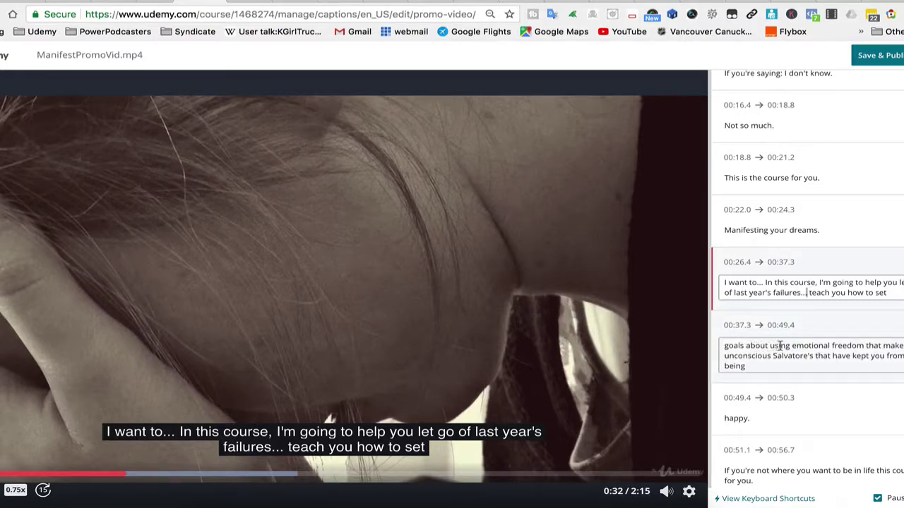
pyautogui.click(812, 292)
pyautogui.press('BackSpace')
pyautogui.write('T')
# - Correct the start of the caption at 00:37.3 to "goals. Tap out using emotional freedom"
pyautogui.click(769, 360)
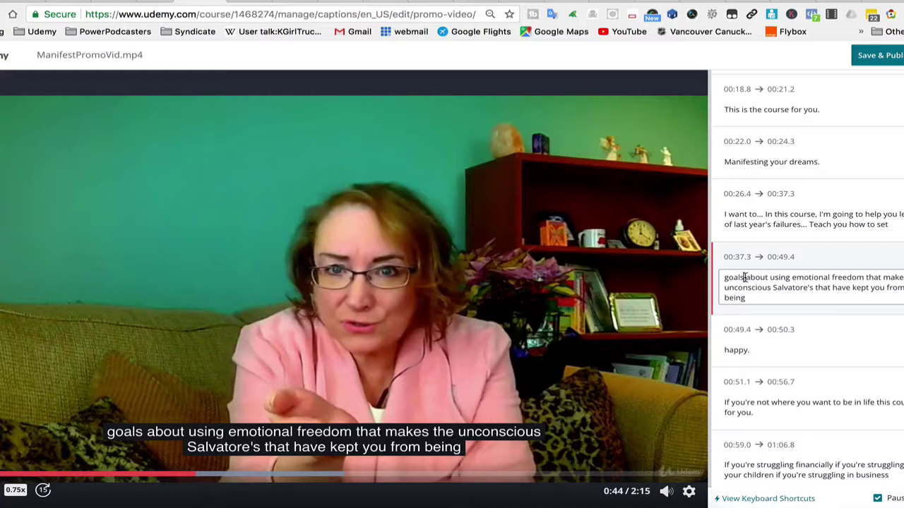
pyautogui.write('. T')
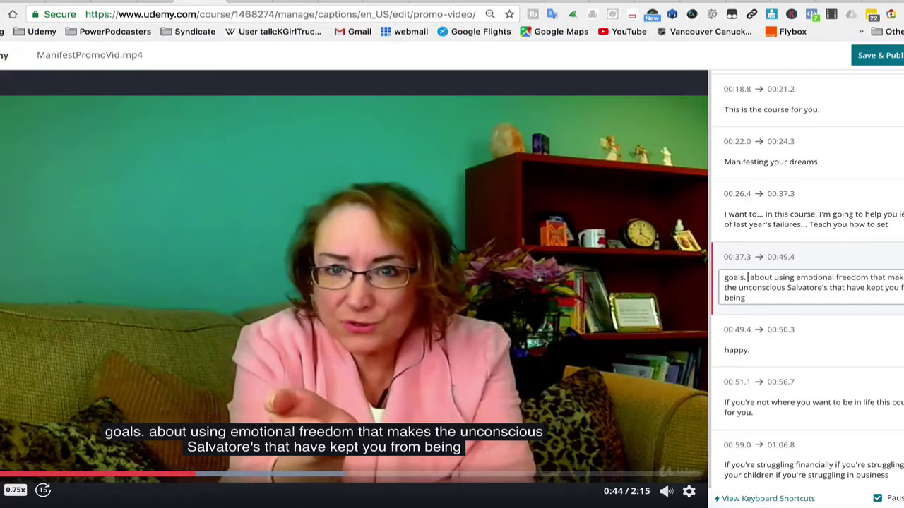
pyautogui.write('ap ou')
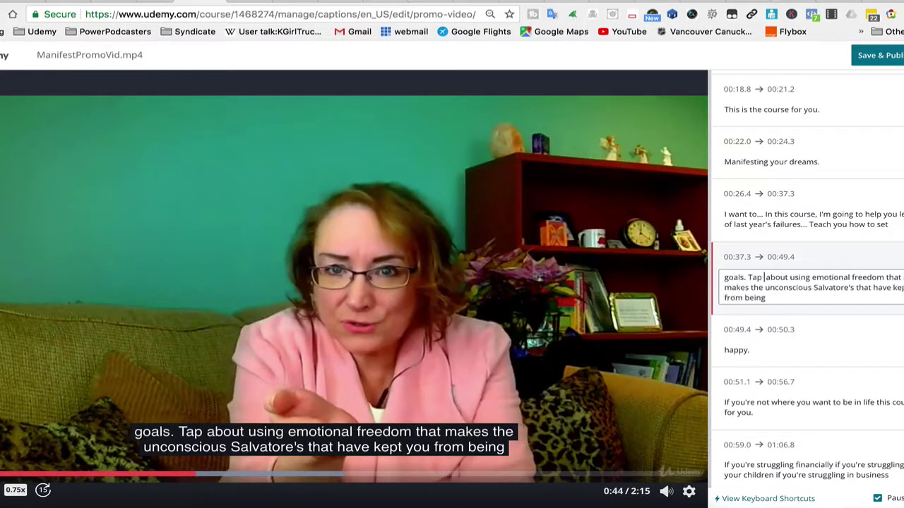
pyautogui.write('t')
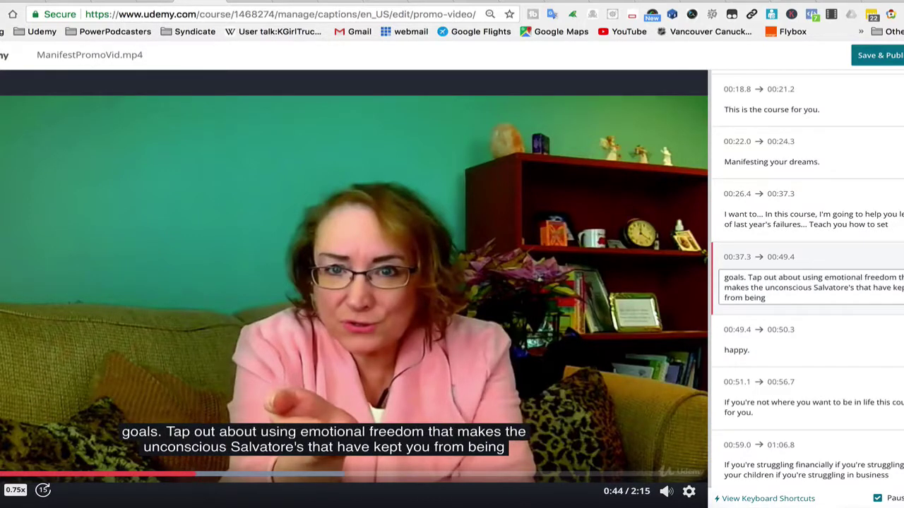
pyautogui.doubleClick(792, 277)
pyautogui.press('BackSpace')
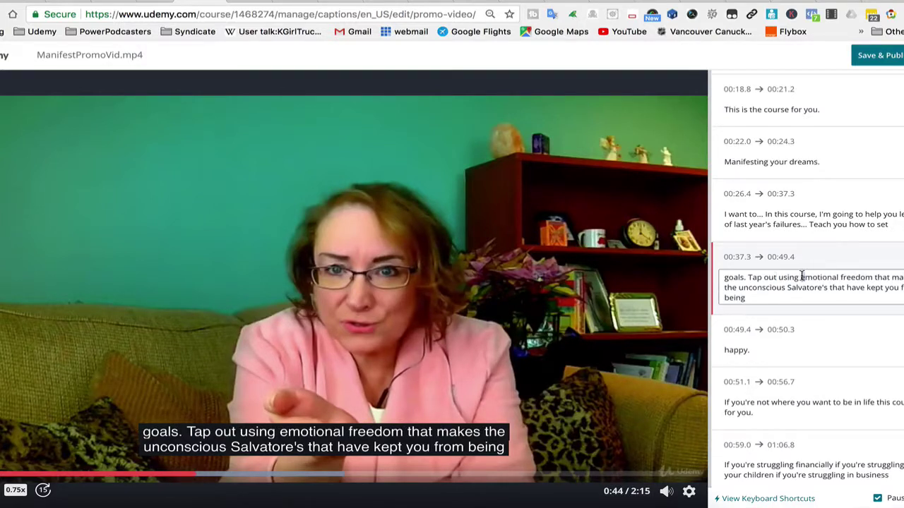
# - Capitalize "Emotional" and "Freedom" in the caption at 00:37.3
pyautogui.press('Delete')
pyautogui.write('E')
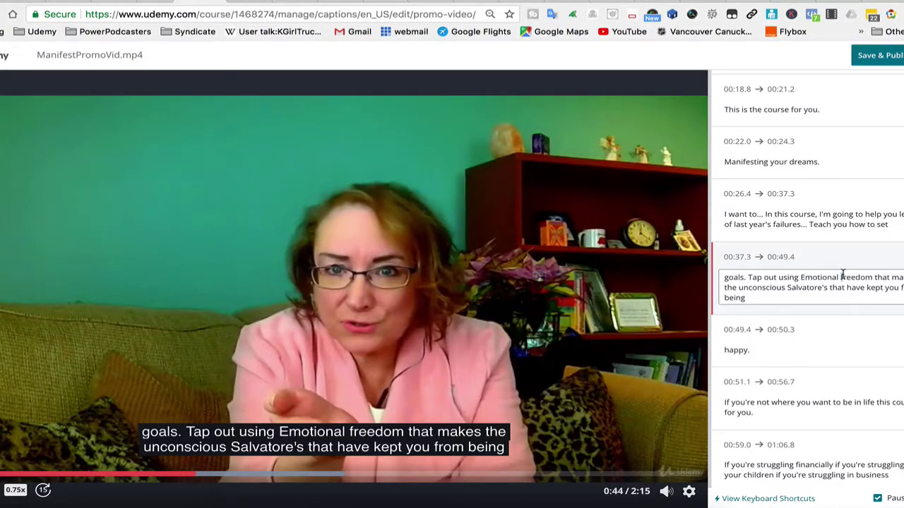
pyautogui.press('Delete')
pyautogui.write('F')
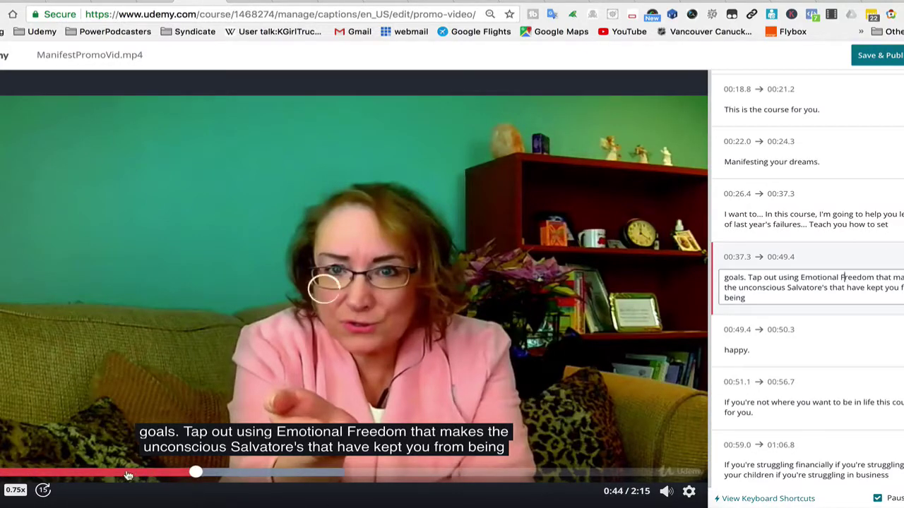
# - Replay the preceding passage and insert "Techniques" after "Emotional Freedom" in the caption at 00:37.3
pyautogui.click(127, 473)
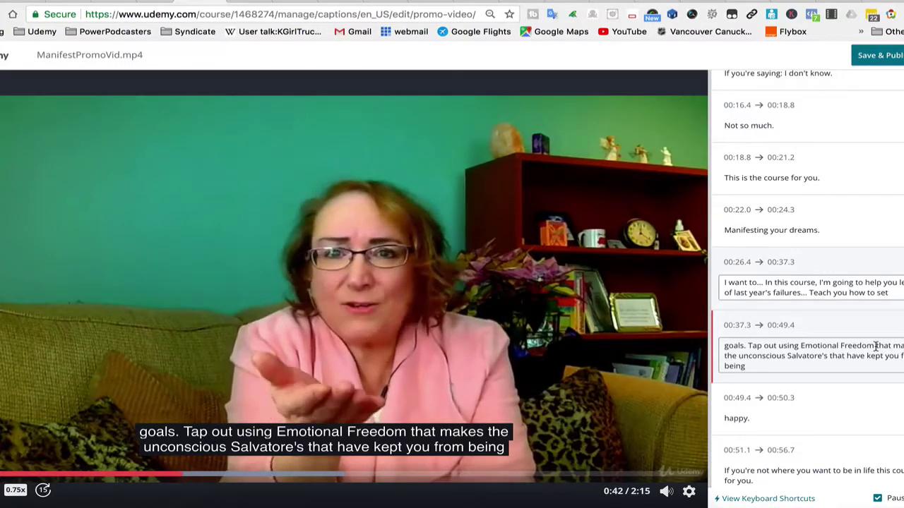
pyautogui.click(877, 346)
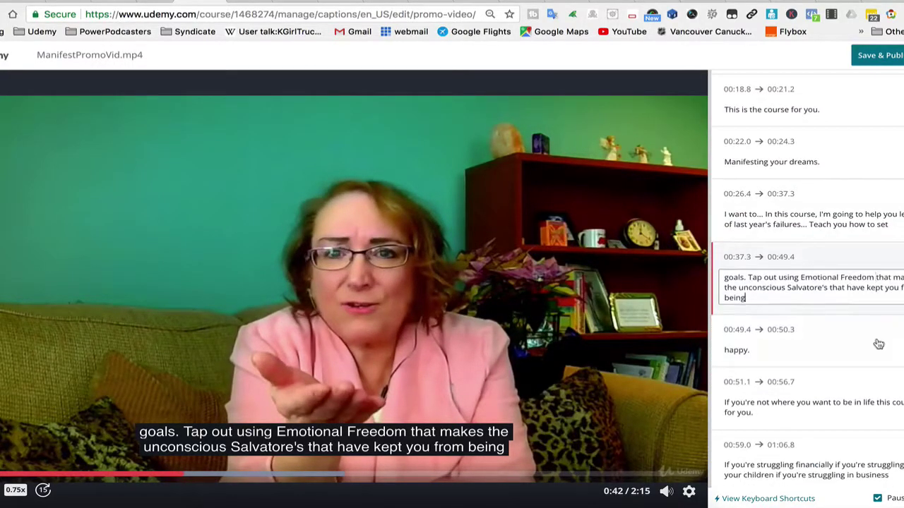
pyautogui.moveTo(879, 344); pyautogui.dragTo(874, 288)
pyautogui.click(876, 277)
pyautogui.write('Tech ')
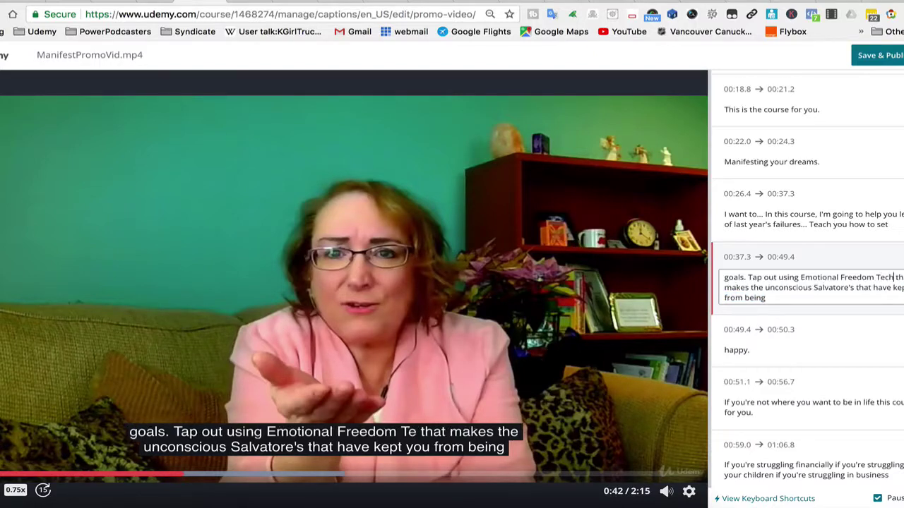
pyautogui.write('ni')
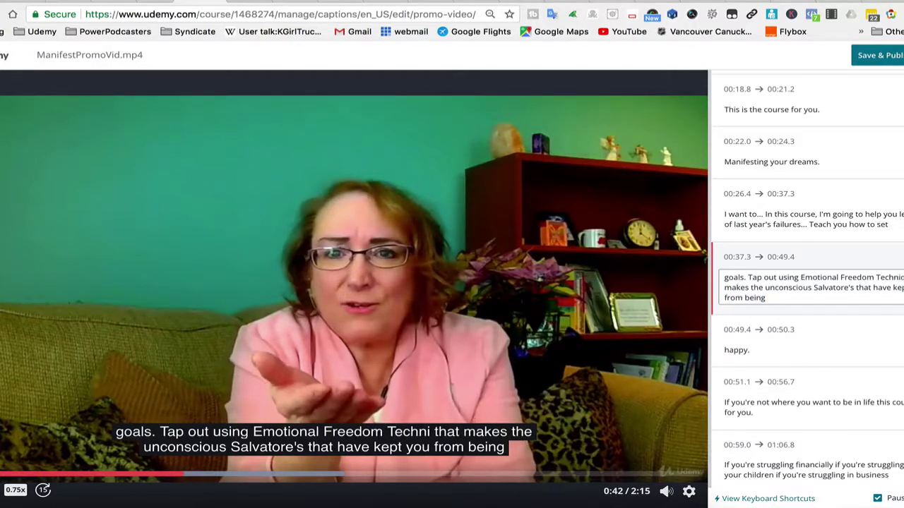
pyautogui.write('ques')
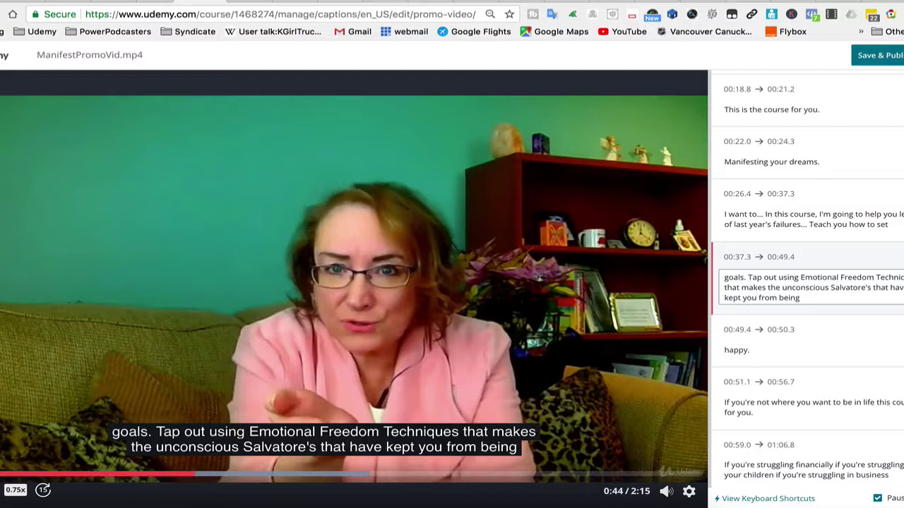
# - In the caption at 00:37.3, delete "that makes" and replace "Salvatore's" with "sabatours"
pyautogui.moveTo(769, 286); pyautogui.dragTo(722, 287)
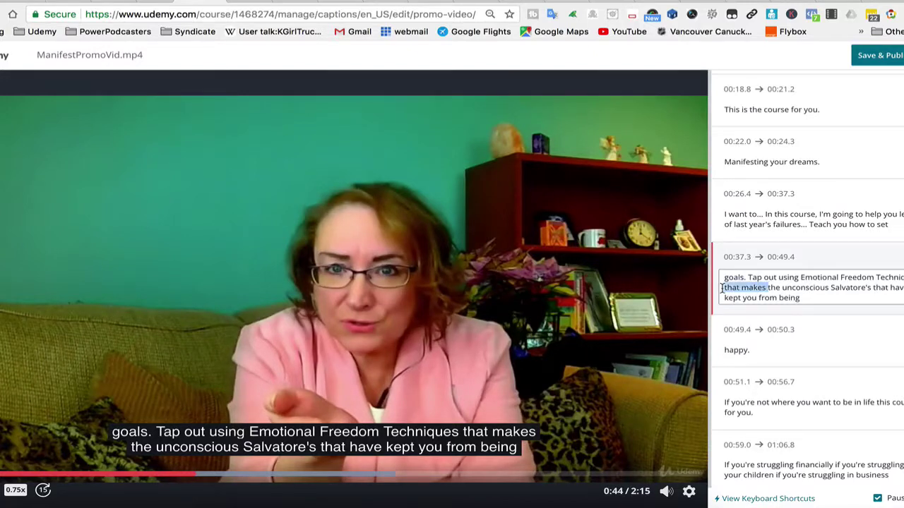
pyautogui.press('BackSpace')
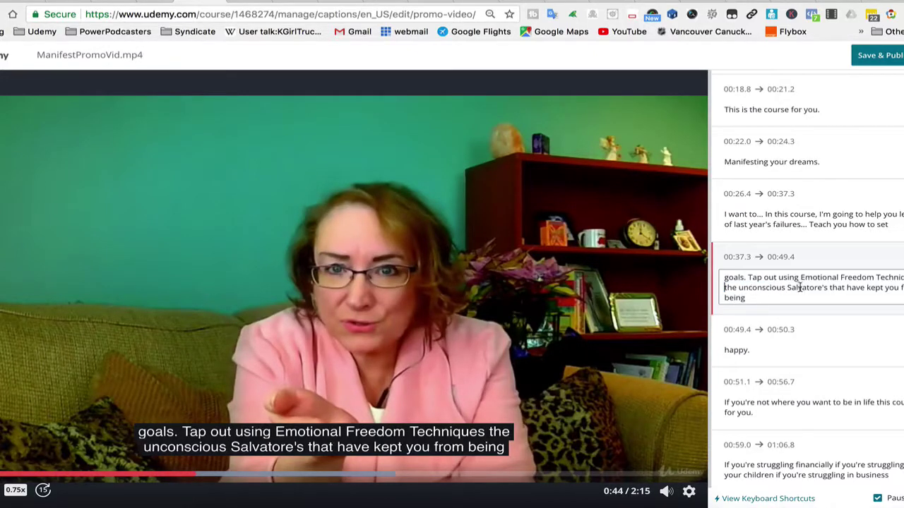
pyautogui.moveTo(802, 288); pyautogui.dragTo(820, 284)
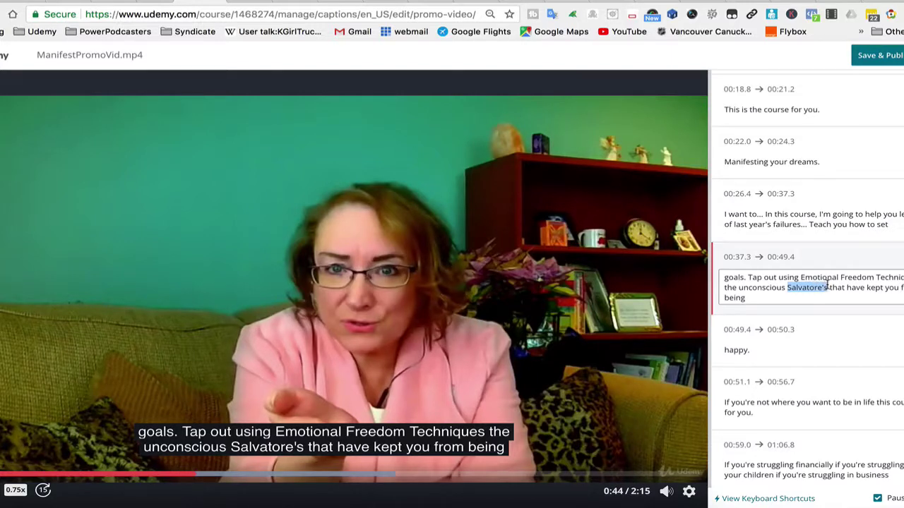
pyautogui.write('sabat')
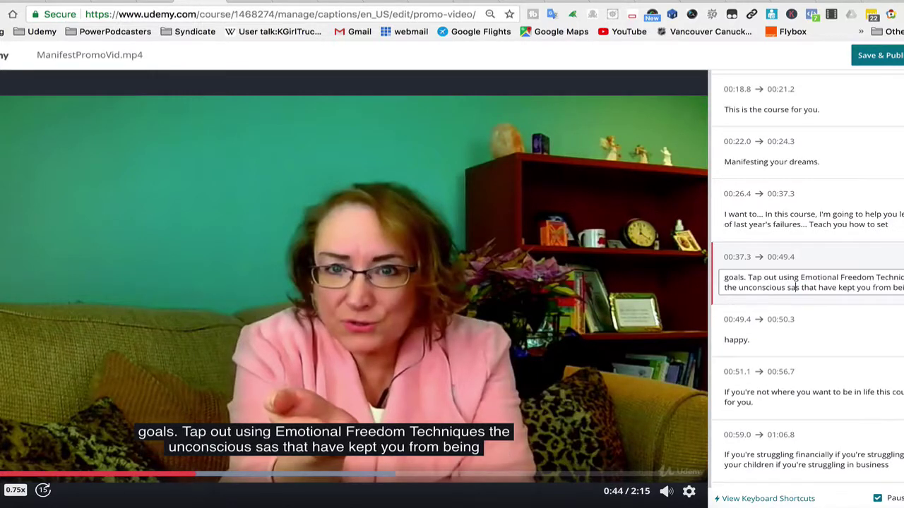
pyautogui.write('our')
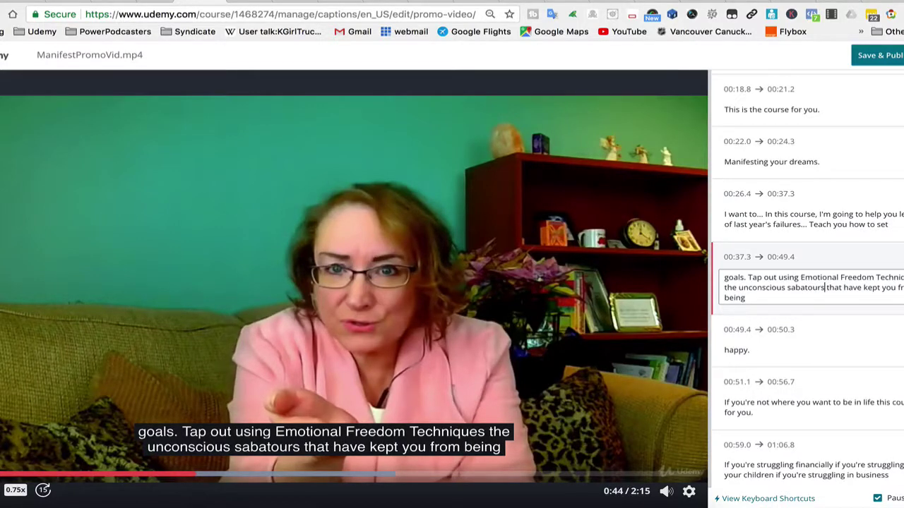
pyautogui.press('Delete')
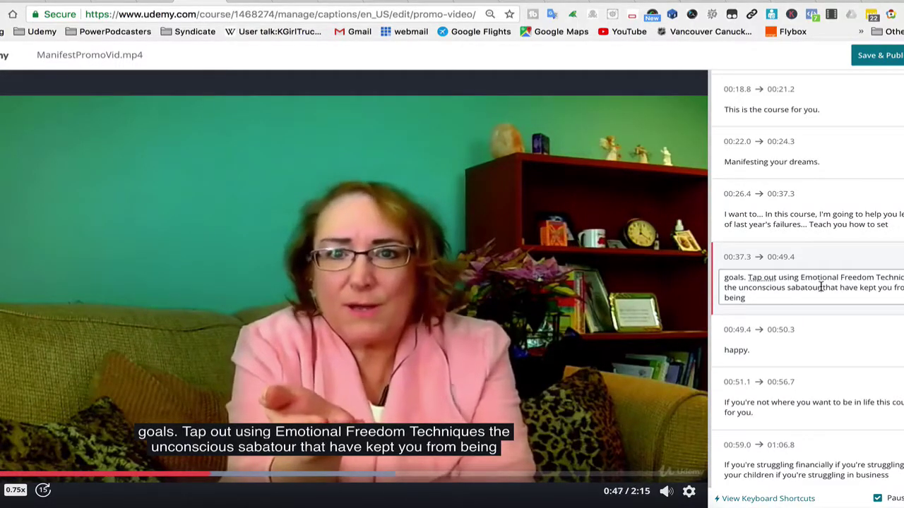
pyautogui.write('s')
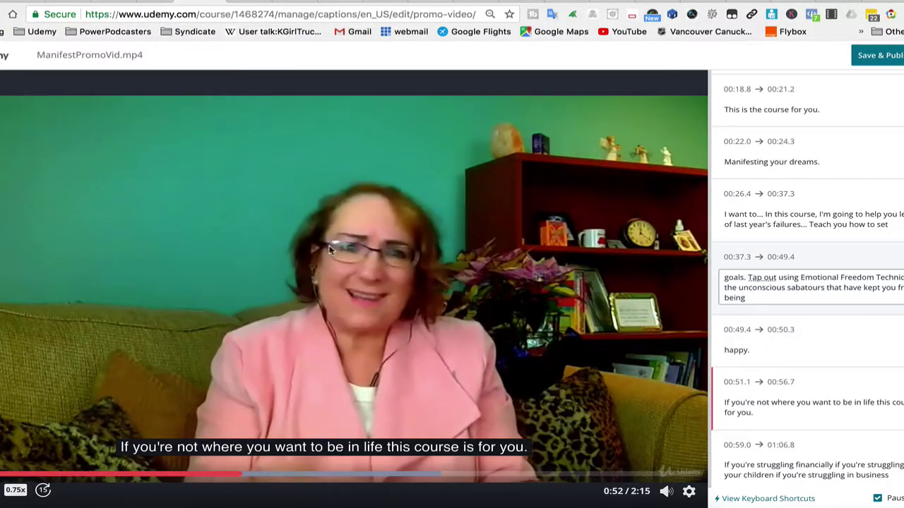
# - Save and publish the edited captions, and replay the video from the caption at 00:37.3
pyautogui.click(882, 59)
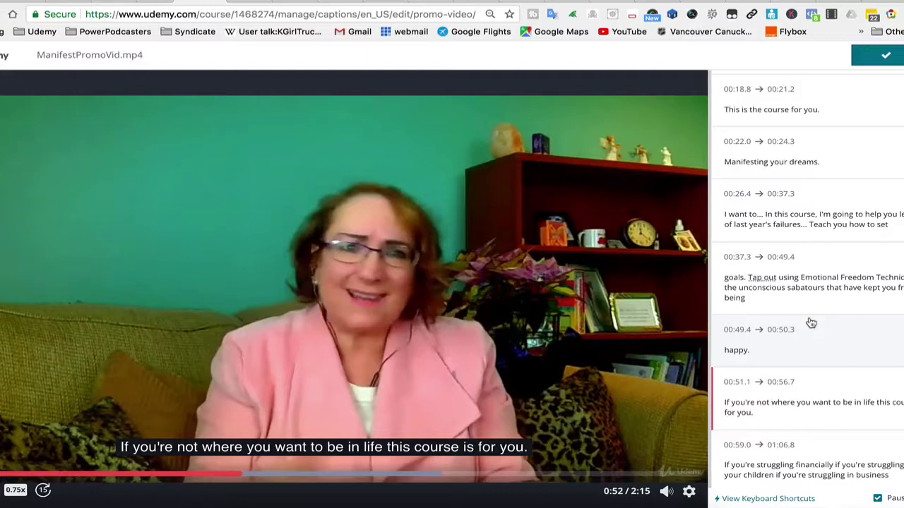
pyautogui.click(764, 288)
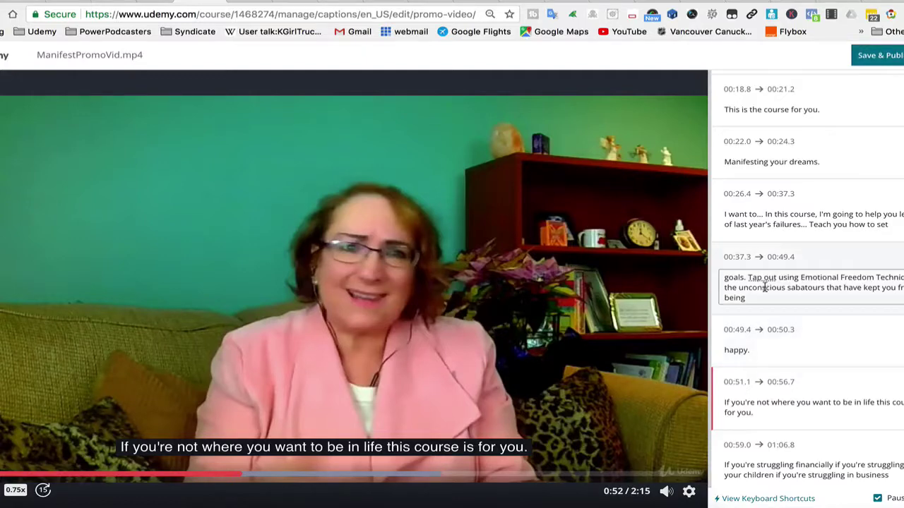
pyautogui.click(752, 284)
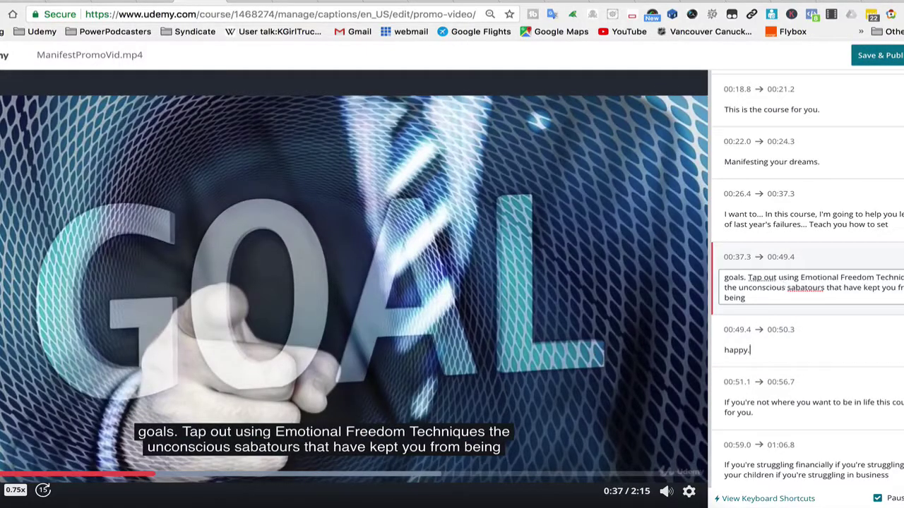
pyautogui.press('Tab')
pyautogui.press('Tab')
pyautogui.press('Tab')
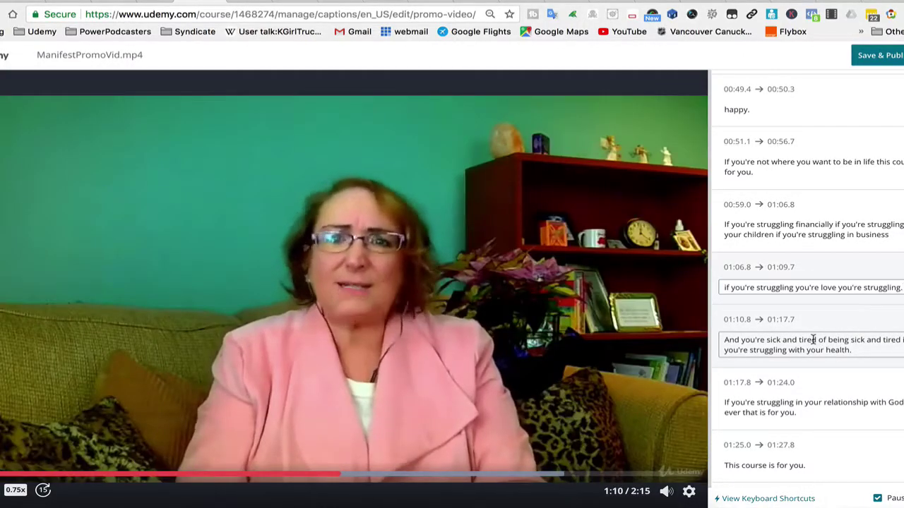
# - Insert test letters into the first "tired" of the caption at 01:10.8 and remove them again
pyautogui.click(813, 339)
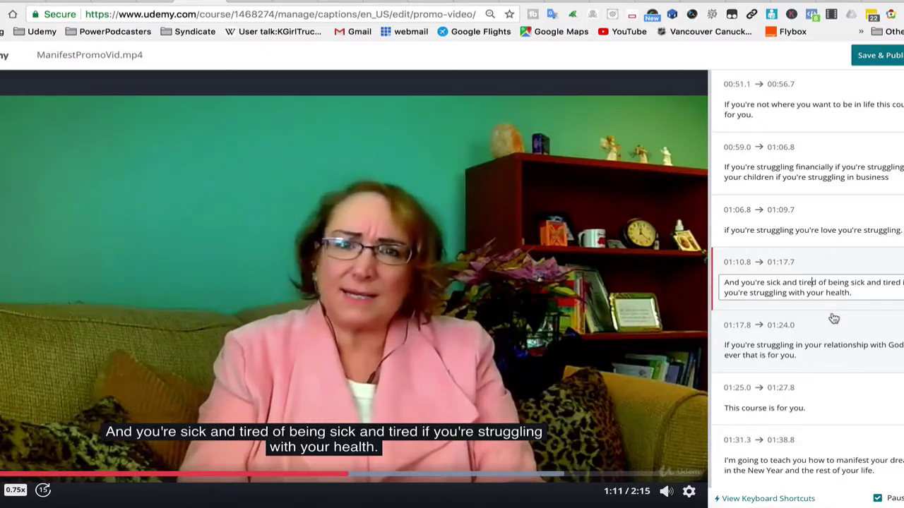
pyautogui.write('oeuiiouiu')
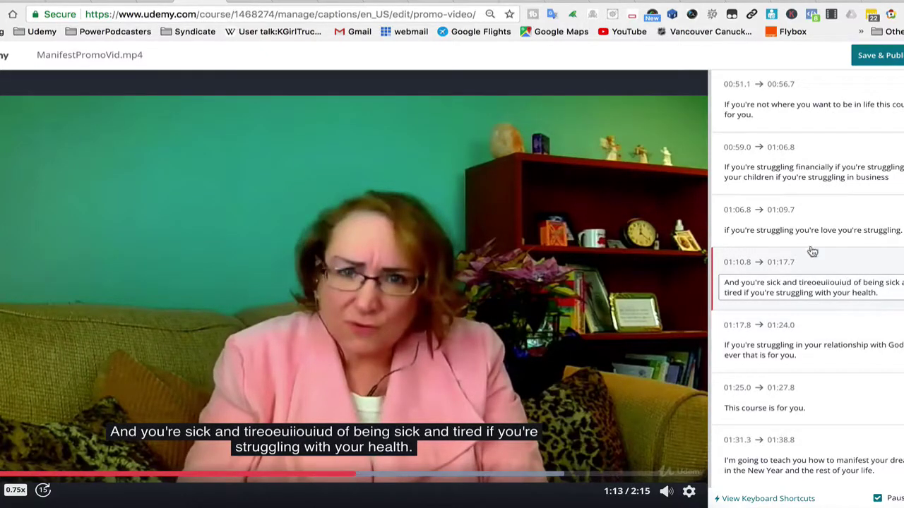
pyautogui.press('BackSpace')
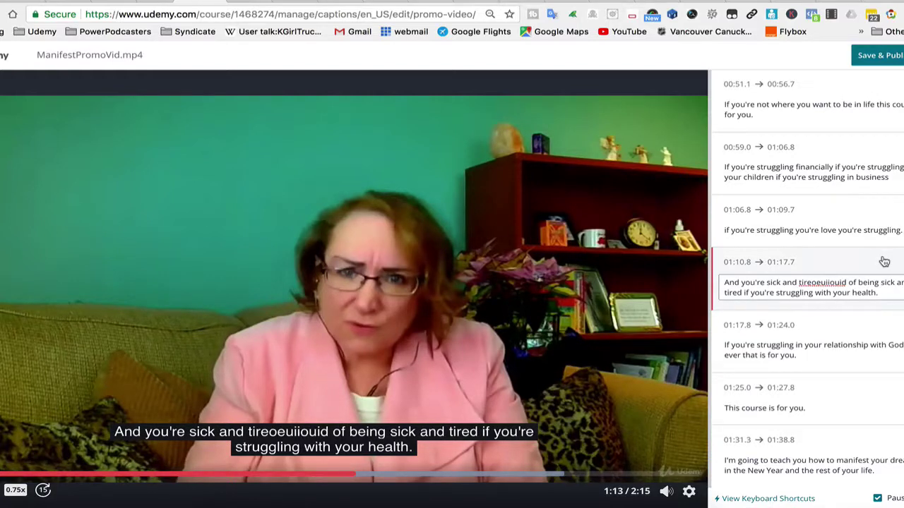
pyautogui.press('BackSpace')
pyautogui.press('fn')
pyautogui.press('fn')
pyautogui.press('BackSpace')
pyautogui.press('BackSpace')
pyautogui.press('BackSpace')
pyautogui.press('BackSpace')
pyautogui.press('BackSpace')
pyautogui.press('BackSpace')
pyautogui.press('BackSpace')
pyautogui.press('BackSpace')
pyautogui.click(869, 293)
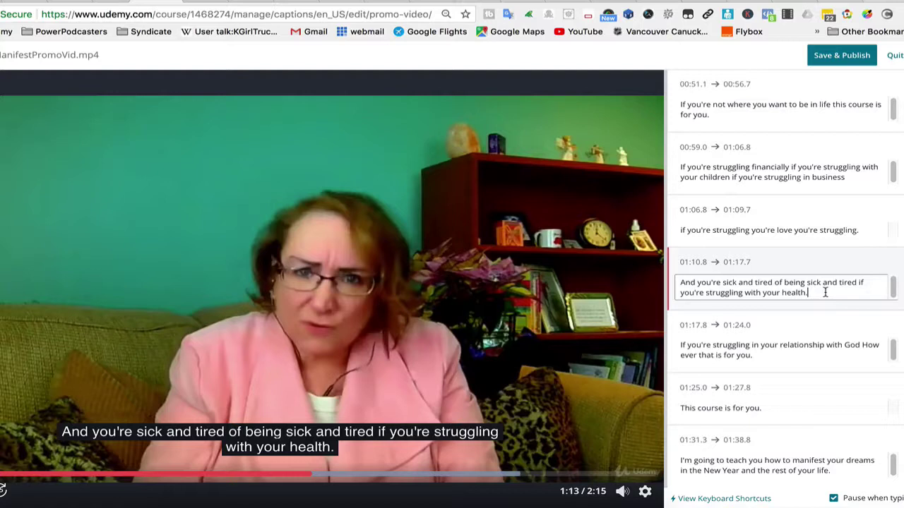
# - Save and publish the promotional video's captions and quit to the course's Captions overview
pyautogui.click(841, 57)
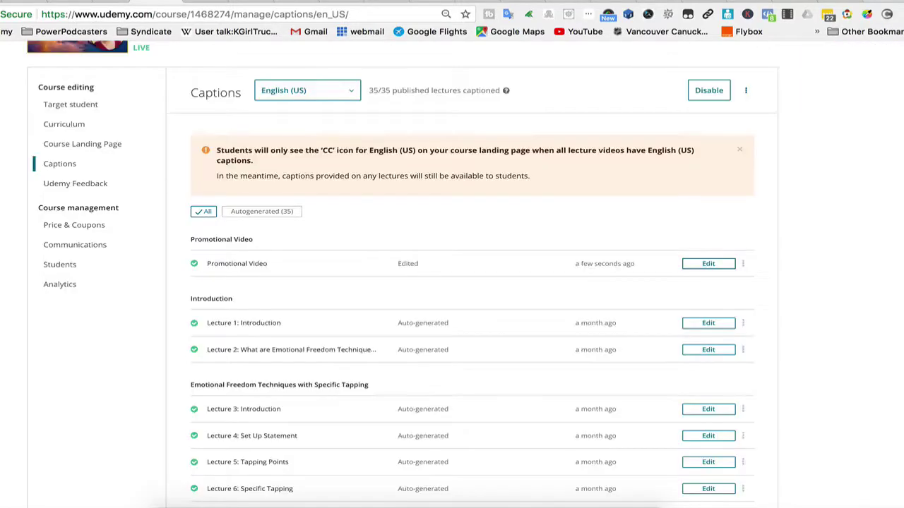
pyautogui.click(894, 56)
# - Compare the caption status of the promotional video with that of the course lectures down to the Conclusion section
pyautogui.scroll(-20, 647, 323)
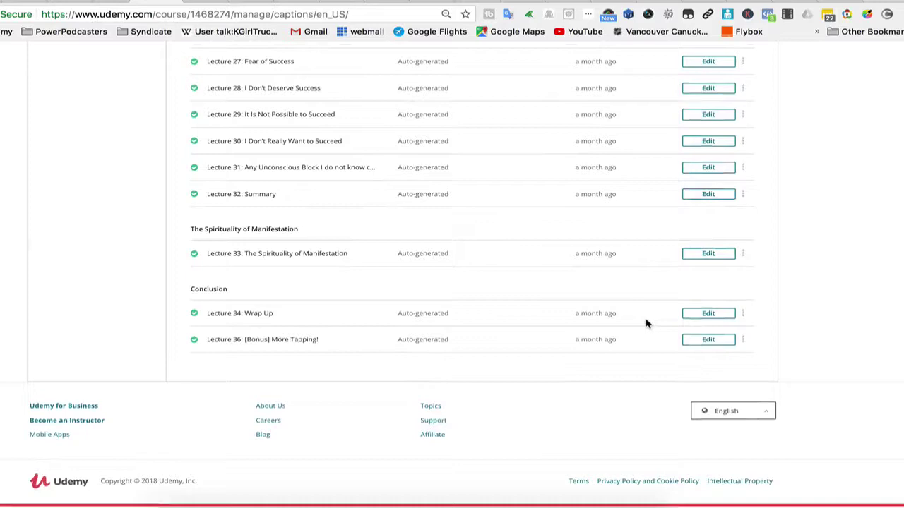
pyautogui.scroll(20, 646, 323)
pyautogui.scroll(-1, 646, 323)
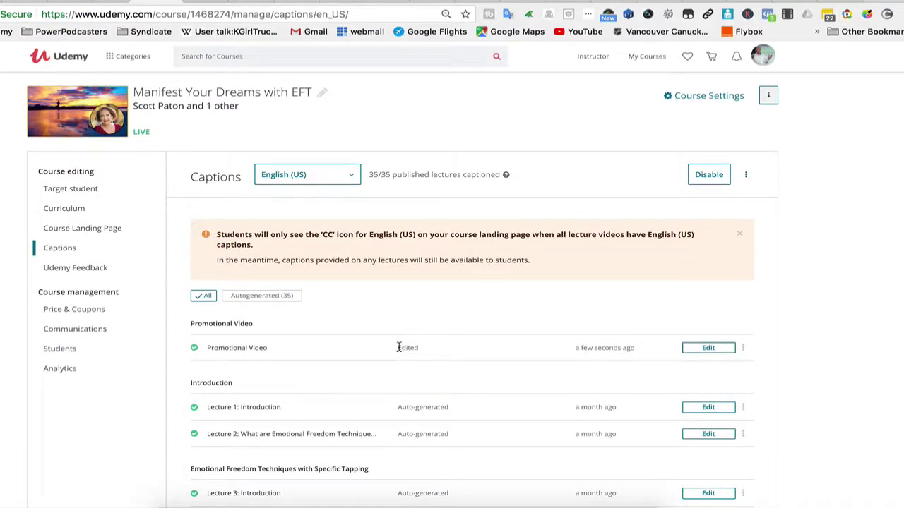
pyautogui.moveTo(399, 347); pyautogui.dragTo(434, 347)
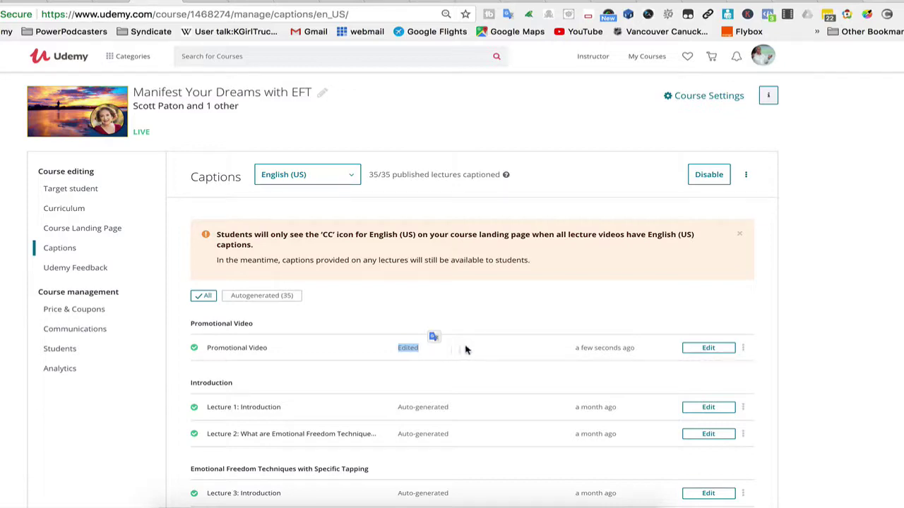
pyautogui.scroll(-10, 481, 349)
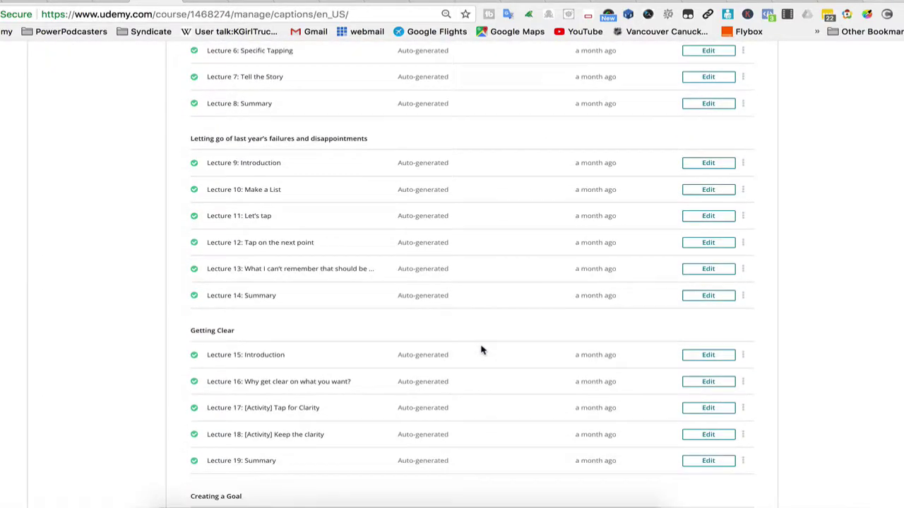
pyautogui.scroll(-9, 481, 349)
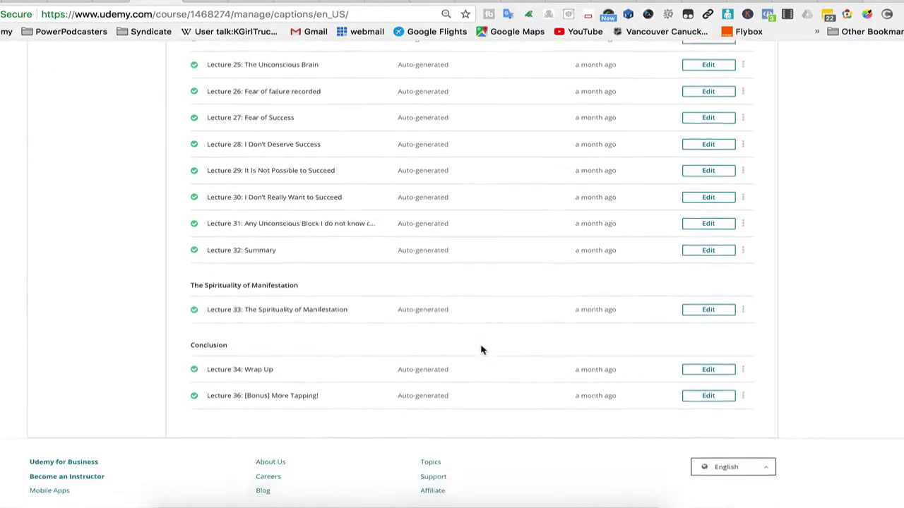
pyautogui.scroll(15, 481, 350)
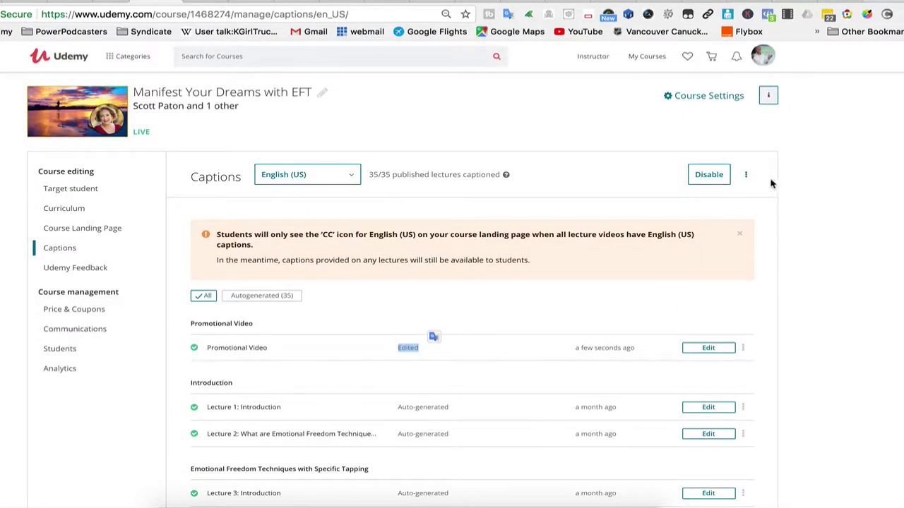
# - Bulk-download the course's English (US) captions and download the promotional video's caption file separately
pyautogui.click(748, 177)
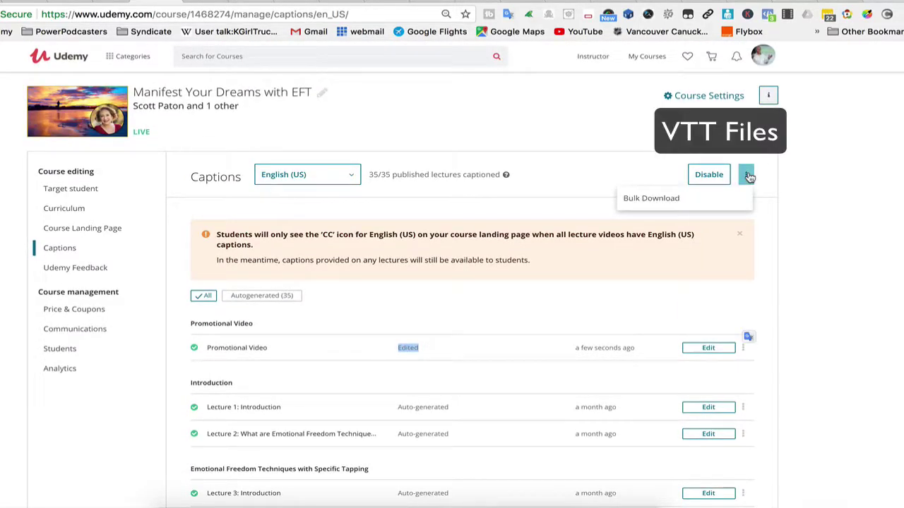
pyautogui.click(651, 199)
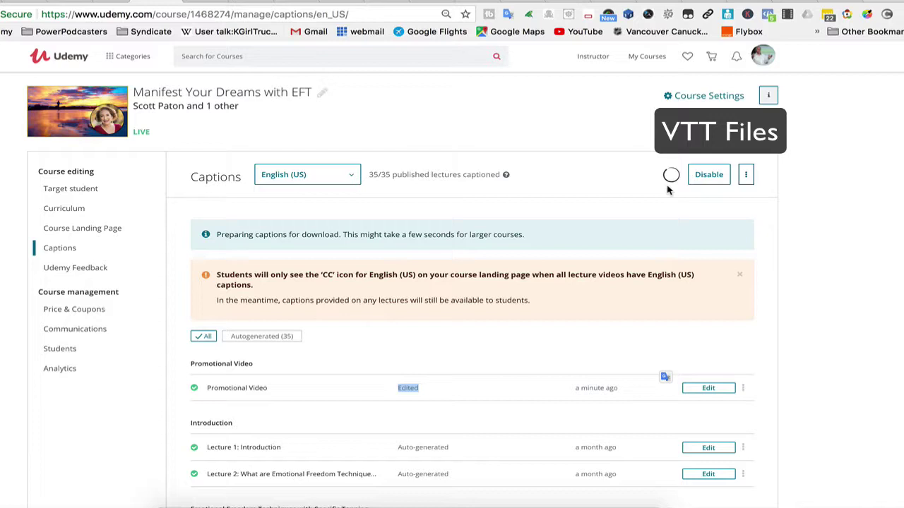
pyautogui.click(742, 389)
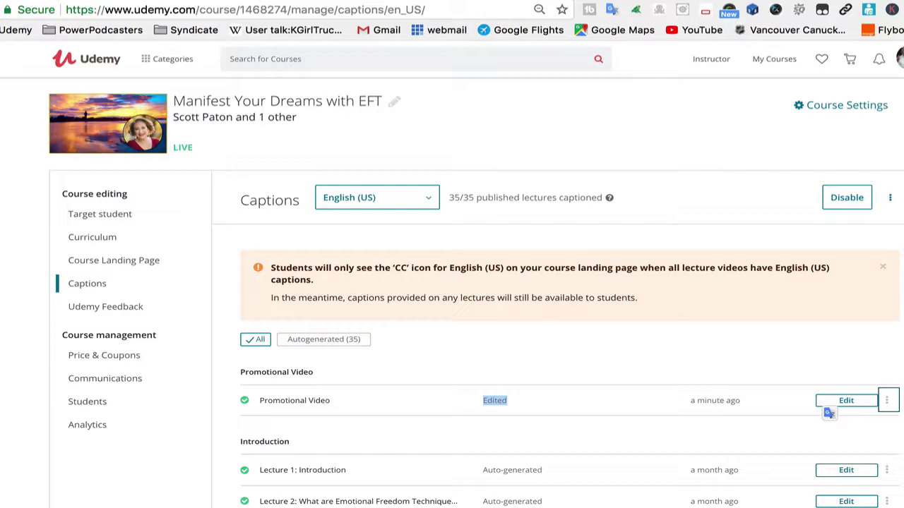
# - Switch to Subtitle Edit online, save the subtitle in SubRip (.srt) format, and show the downloaded files
pyautogui.hotkey('ctrl', 't')
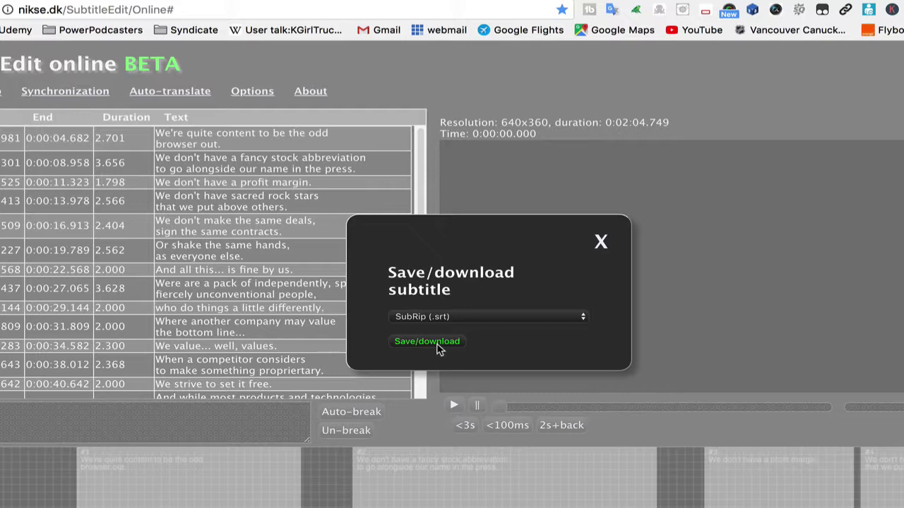
pyautogui.click(428, 342)
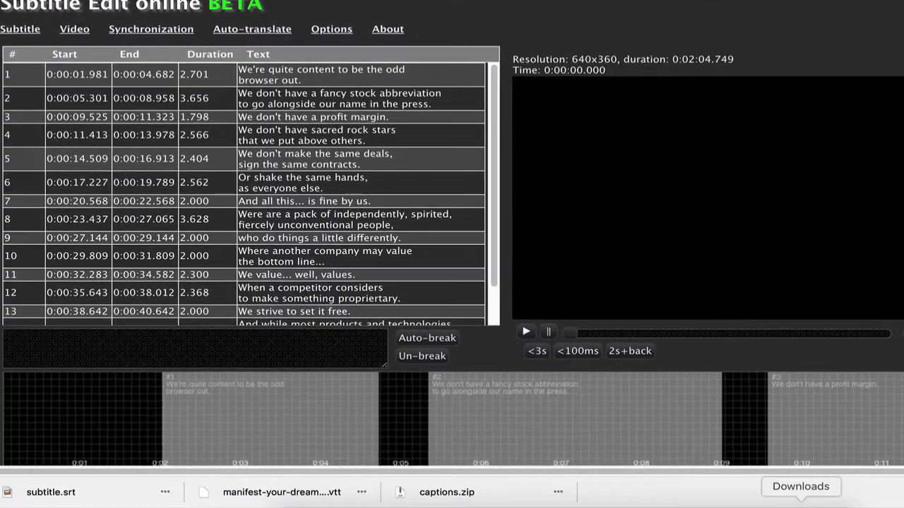
pyautogui.click(808, 466)
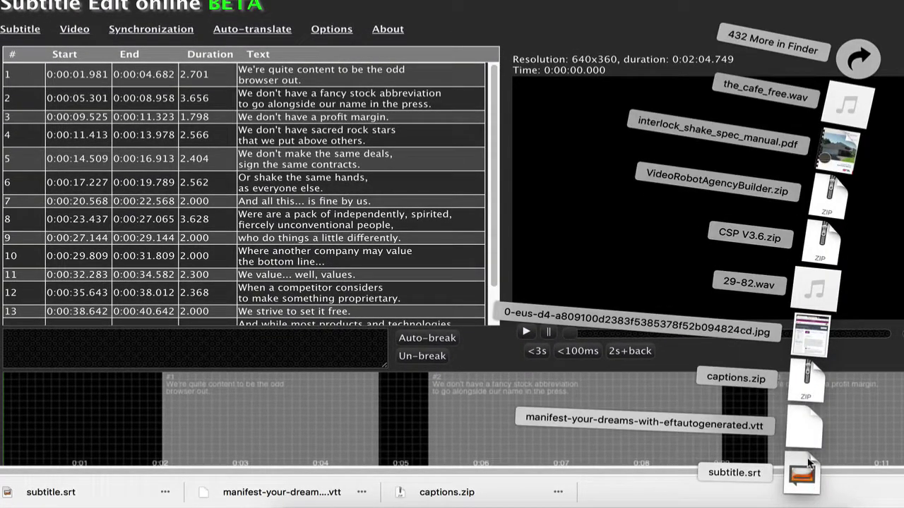
# - Extract the downloaded captions.zip in Finder and show the section01 folder's caption files with their full names
pyautogui.click(811, 394)
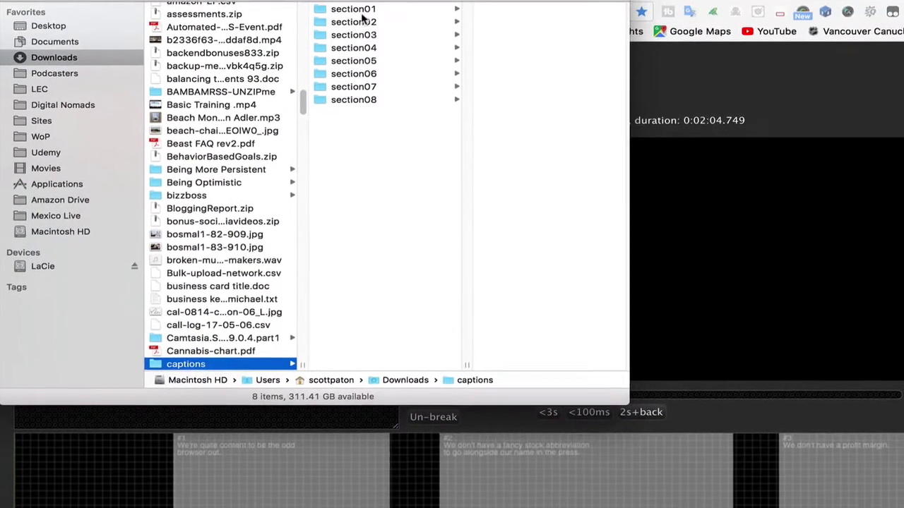
pyautogui.click(360, 9)
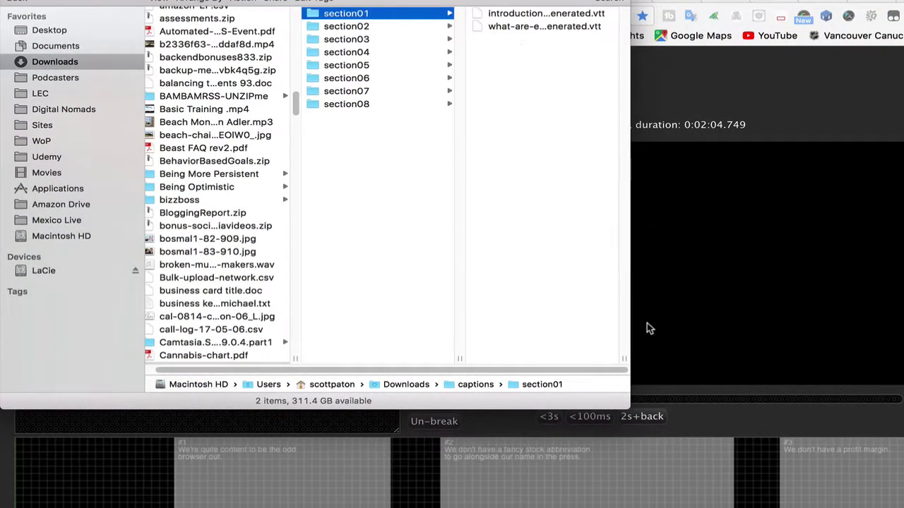
pyautogui.moveTo(627, 353); pyautogui.dragTo(903, 346)
# - Look through the extracted caption folders section02 to section08 for their caption files
pyautogui.click(331, 27)
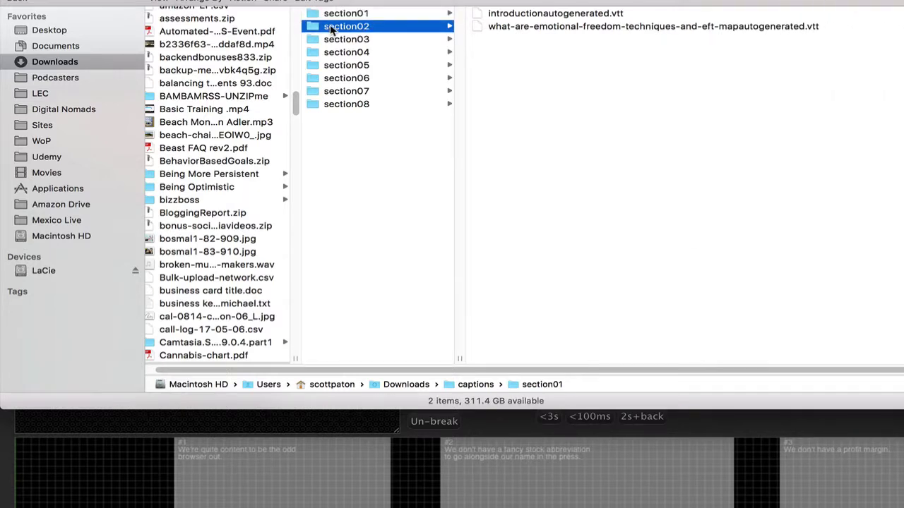
pyautogui.click(344, 40)
pyautogui.click(345, 53)
pyautogui.click(345, 69)
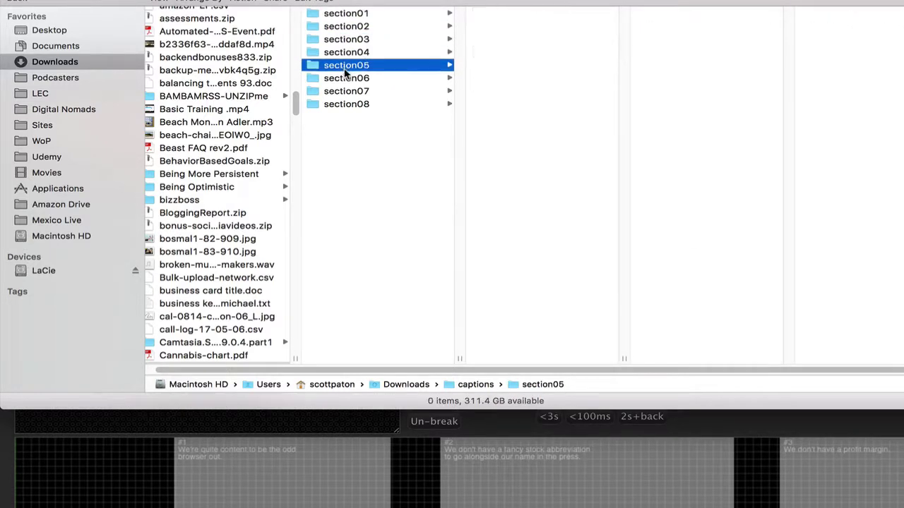
pyautogui.click(346, 78)
pyautogui.click(347, 91)
pyautogui.click(349, 104)
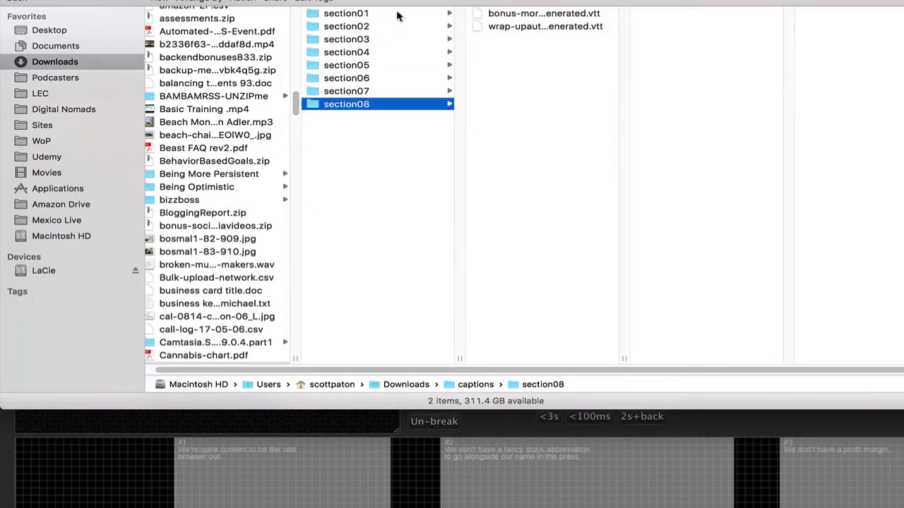
pyautogui.scroll(-3, 257, 306)
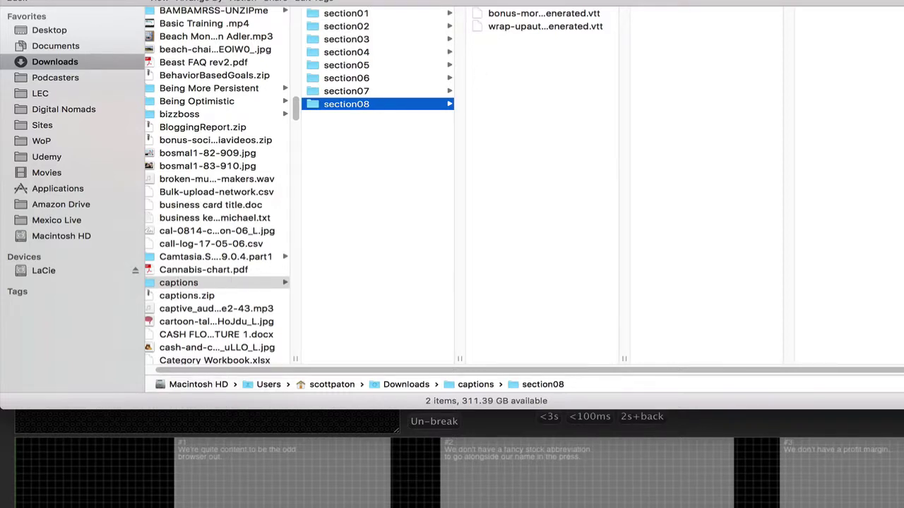
# - Rename the introduction caption file in section01 to introduction.vtt
pyautogui.click(355, 16)
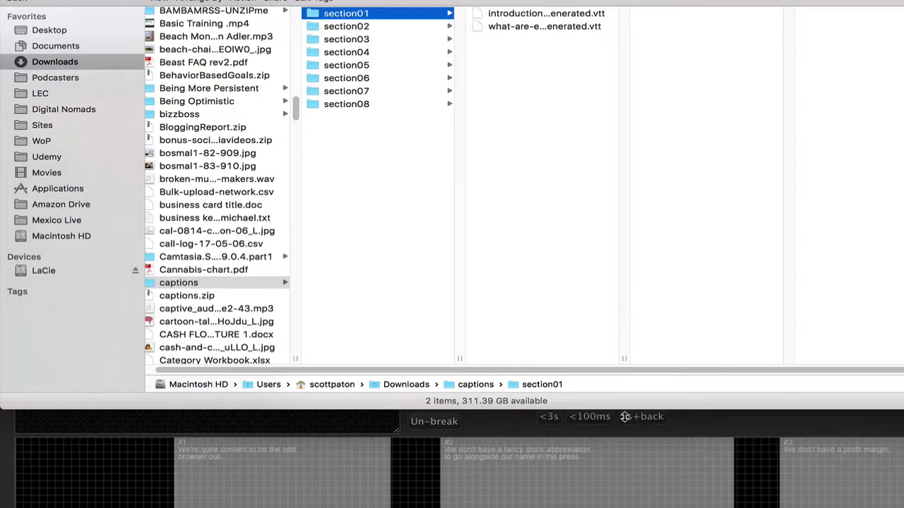
pyautogui.moveTo(625, 359); pyautogui.dragTo(782, 353)
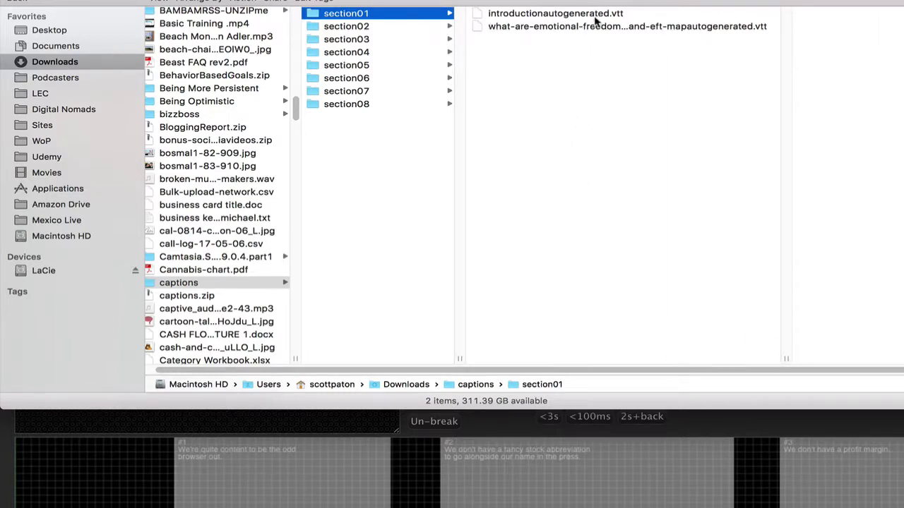
pyautogui.click(611, 17)
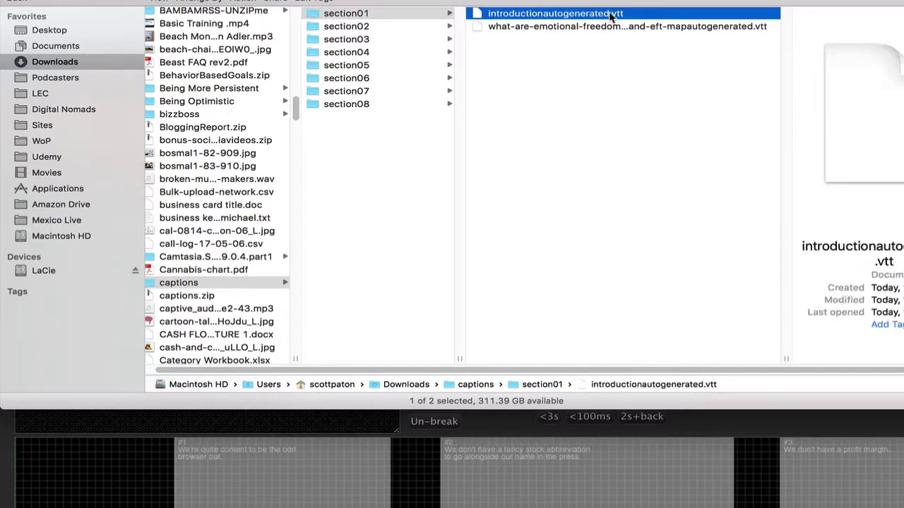
pyautogui.click(612, 14)
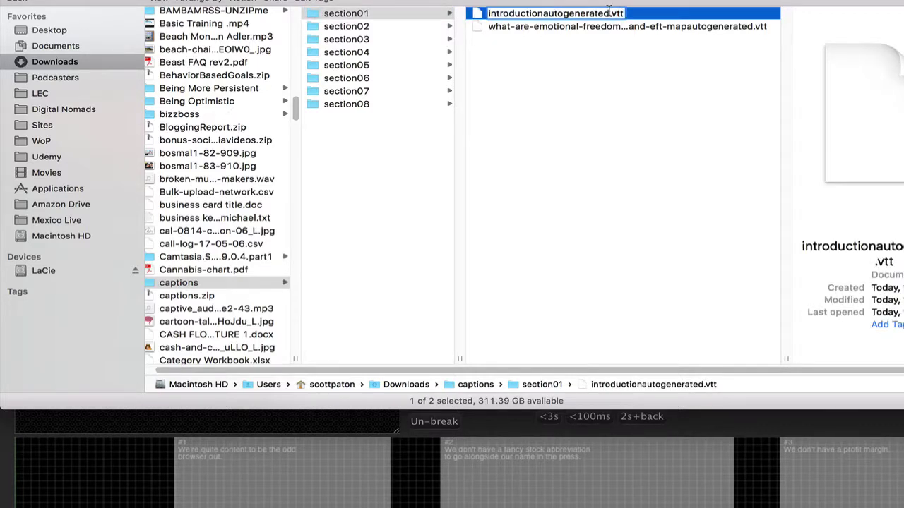
pyautogui.moveTo(608, 9); pyautogui.dragTo(544, 9)
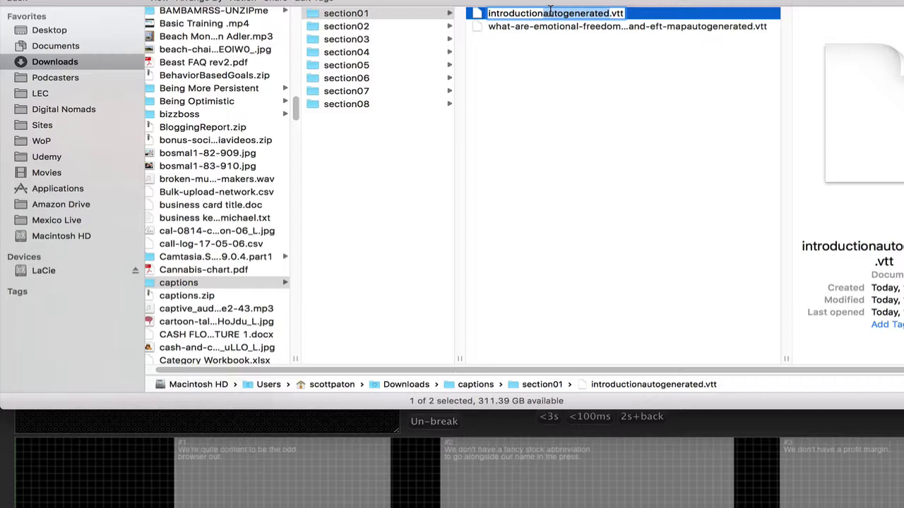
pyautogui.press('BackSpace')
pyautogui.click(489, 10)
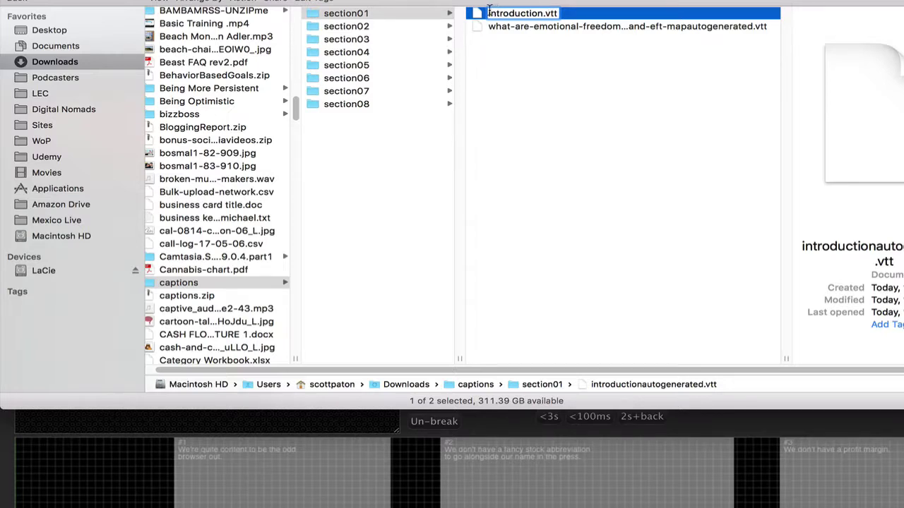
# - Rename the second caption file in section01 to what-are-emotional-freedom-techniques-and-eft.vtt
pyautogui.click(728, 26)
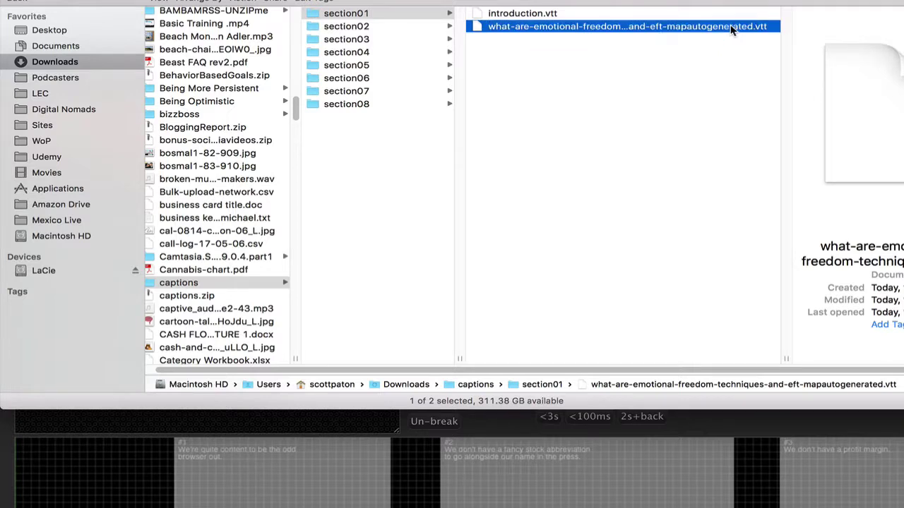
pyautogui.click(735, 28)
pyautogui.press('Return')
pyautogui.click(695, 29)
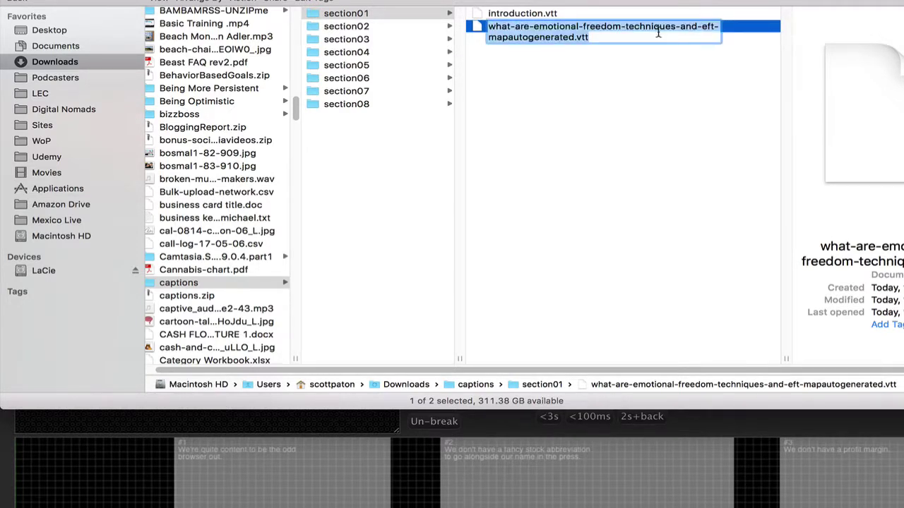
pyautogui.moveTo(573, 37); pyautogui.dragTo(478, 37)
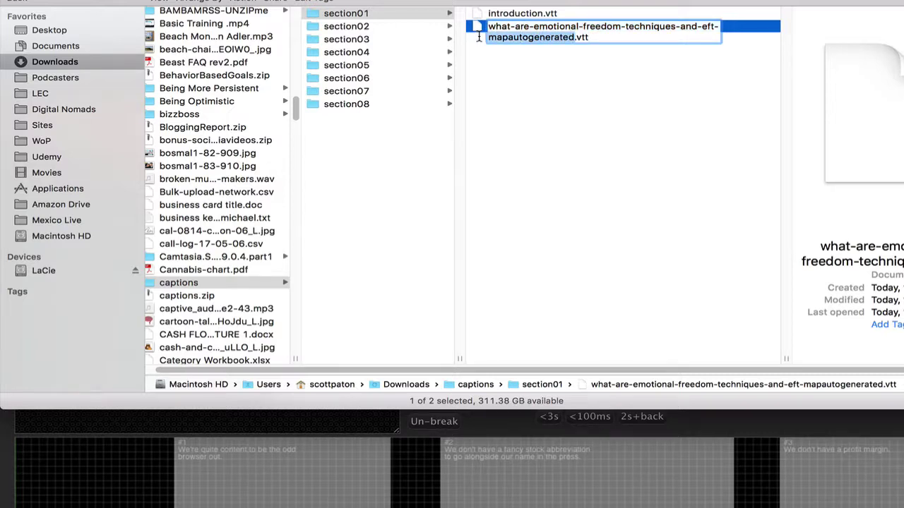
pyautogui.press('BackSpace')
pyautogui.press('BackSpace')
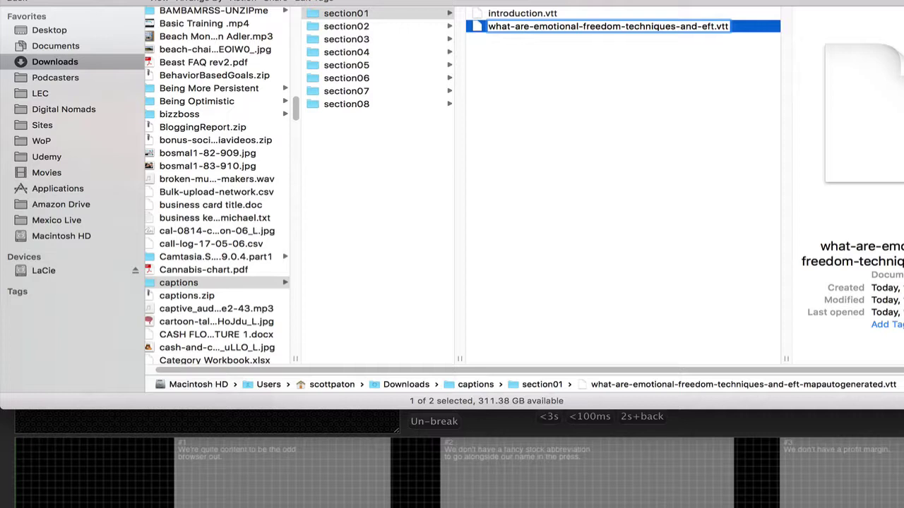
pyautogui.press('Return')
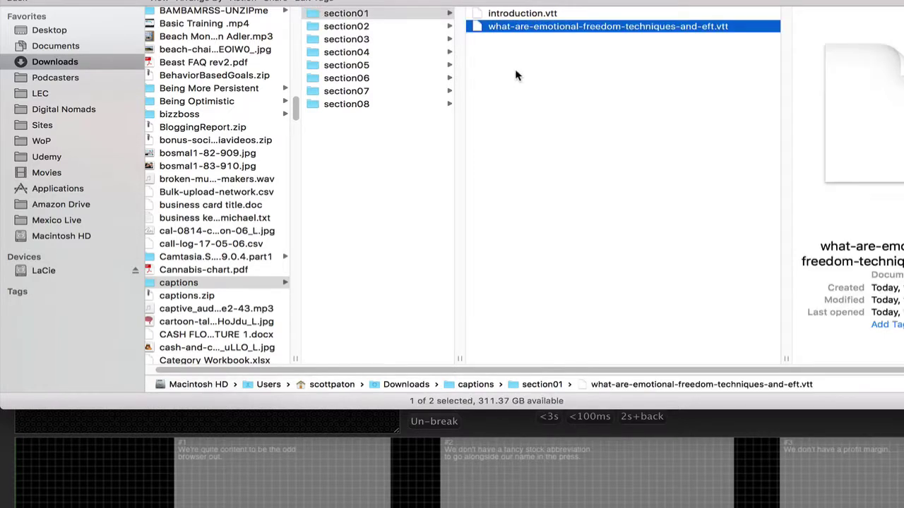